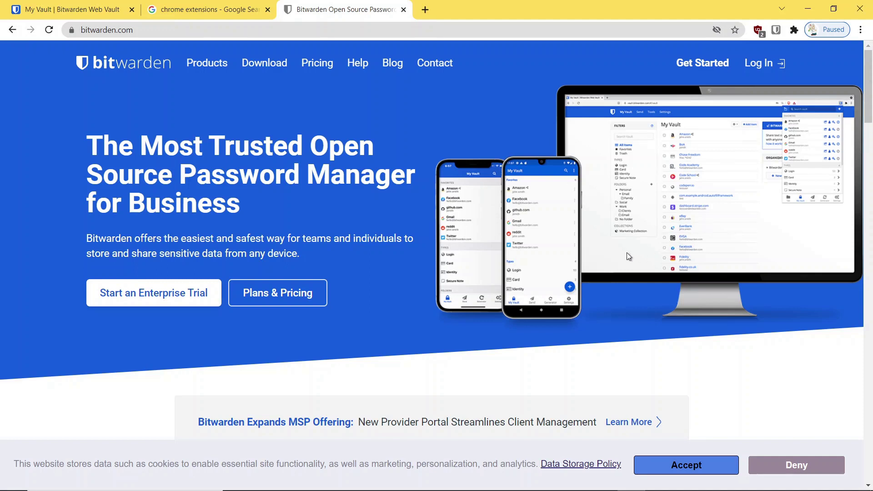
- Open Create Account, close that tab, and return to the 'chrome extensions' Google results
click(712, 69)
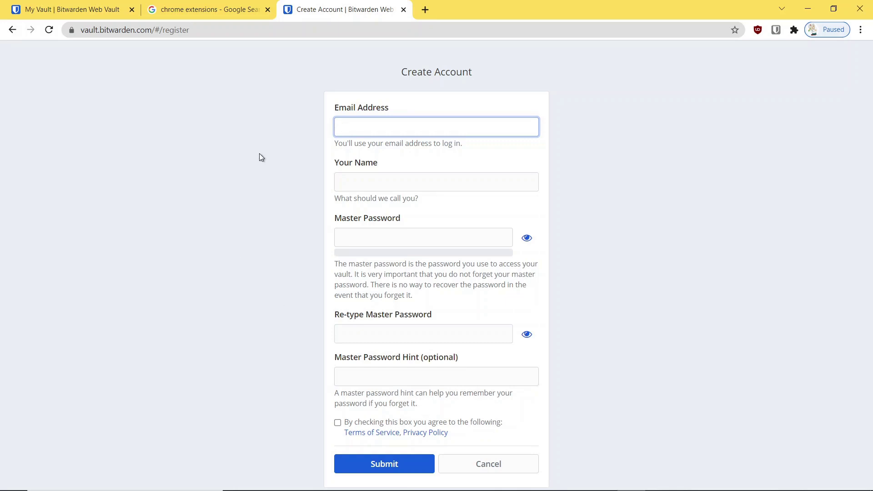
click(108, 11)
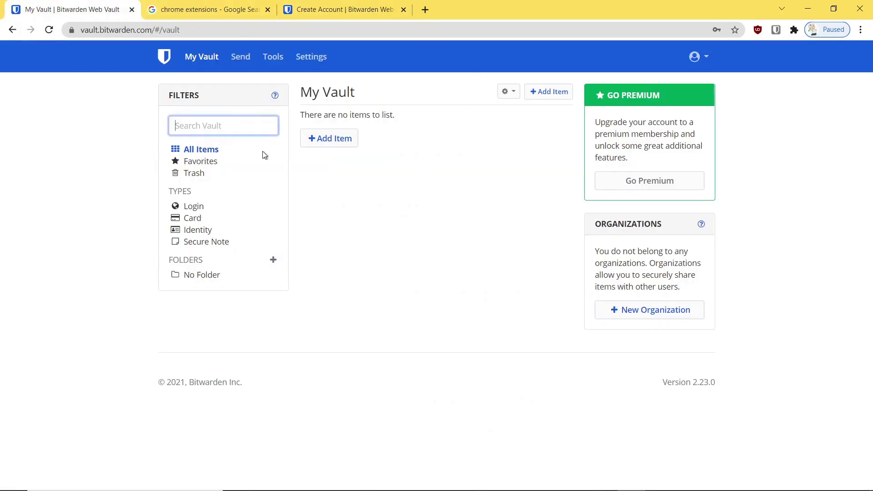
click(403, 10)
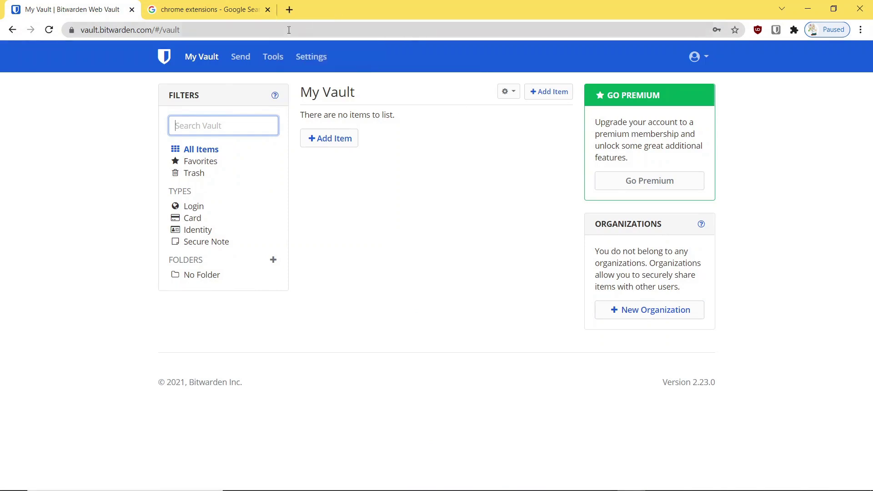
click(249, 12)
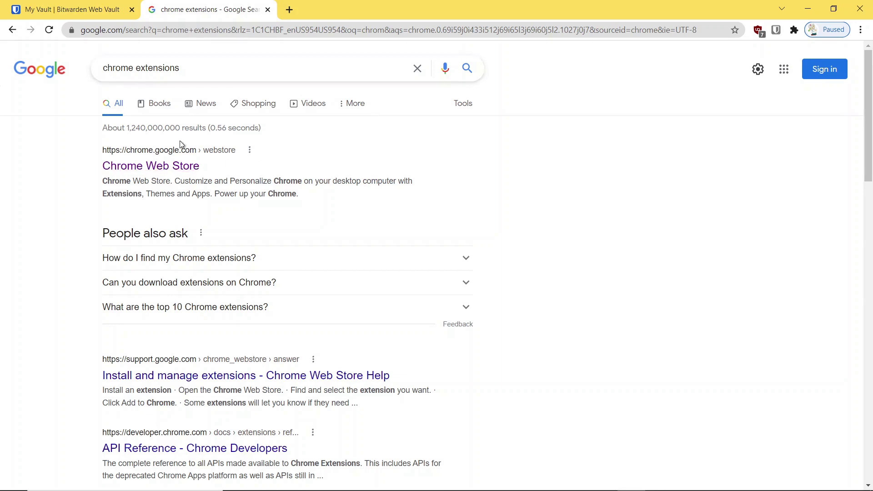
- Search the Chrome Web Store for 'bitwarden' and open the Bitwarden - Free Password Manager listing
click(146, 166)
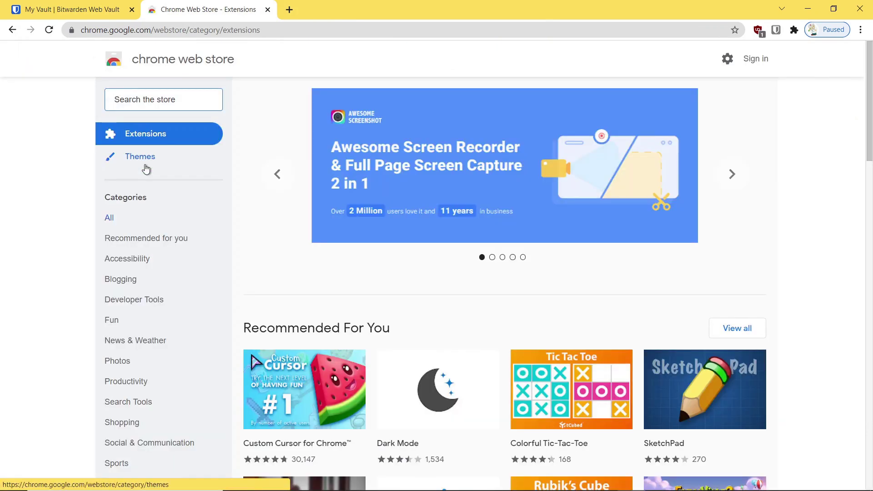
text(bitw)
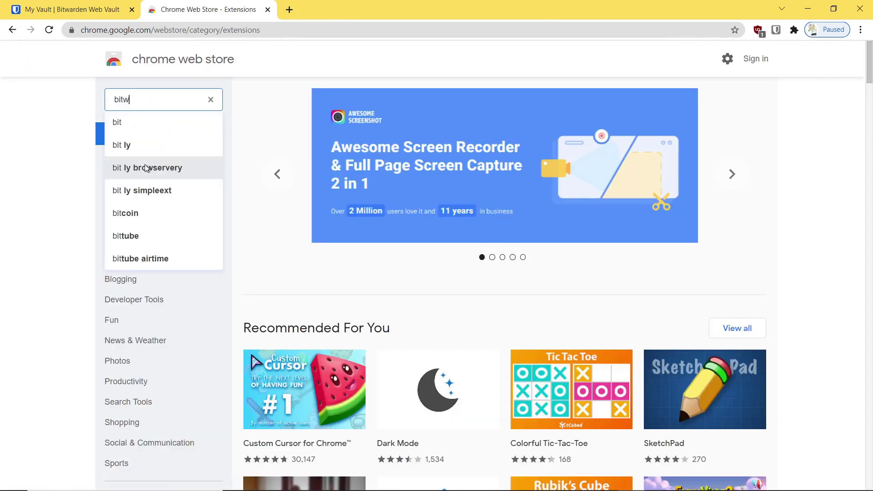
text(arden)
key(Return)
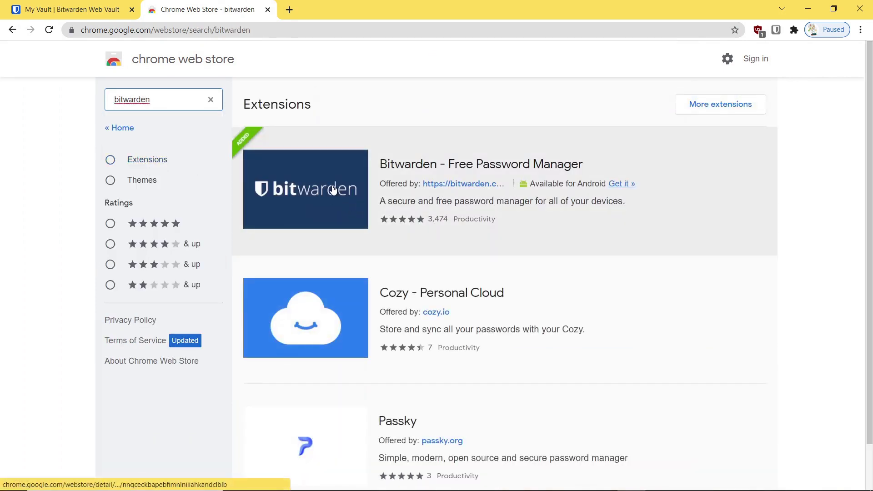
click(333, 189)
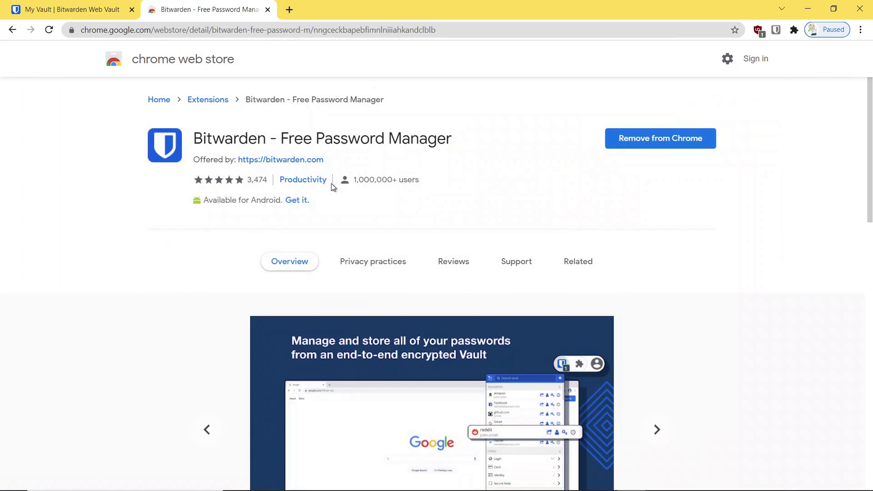
- Remove the Bitwarden extension from Chrome and add it back
click(648, 142)
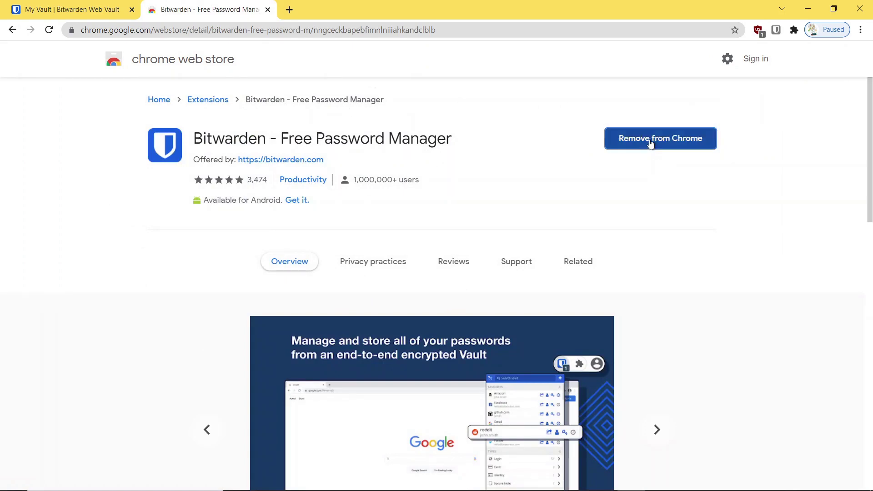
click(704, 123)
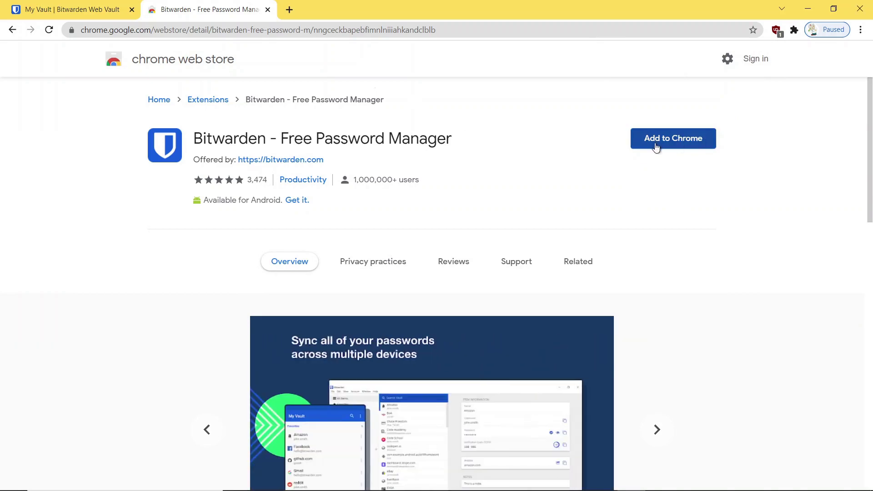
click(677, 146)
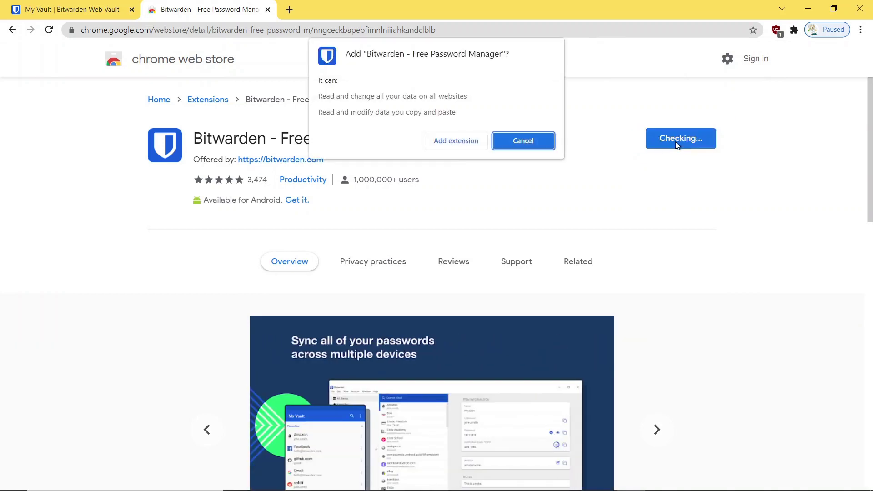
click(454, 142)
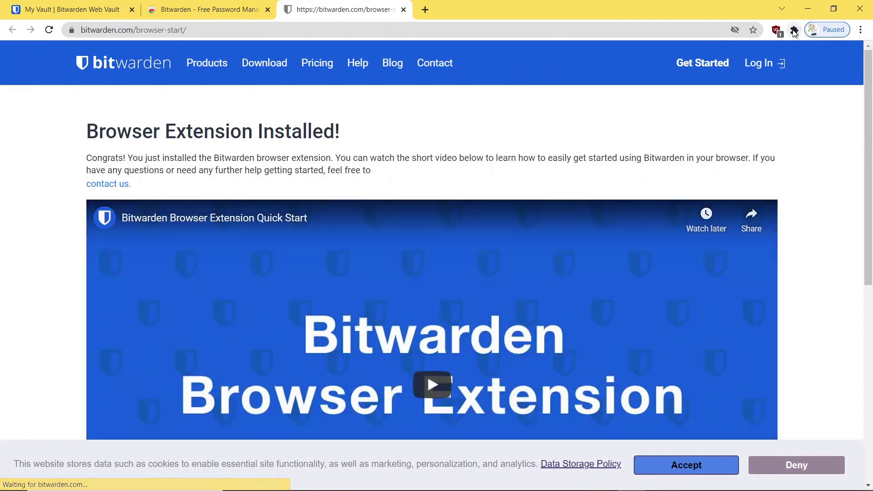
click(794, 30)
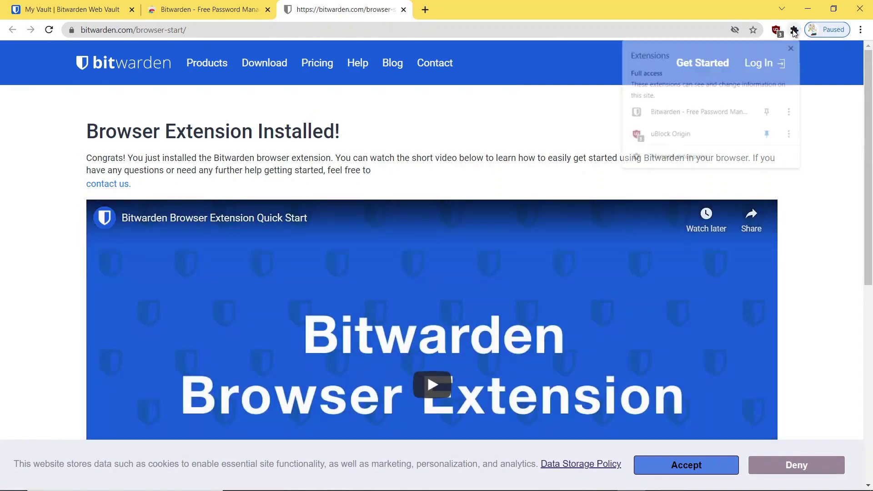
- Pin Bitwarden to the Chrome toolbar and bring up the extension's login form
click(767, 113)
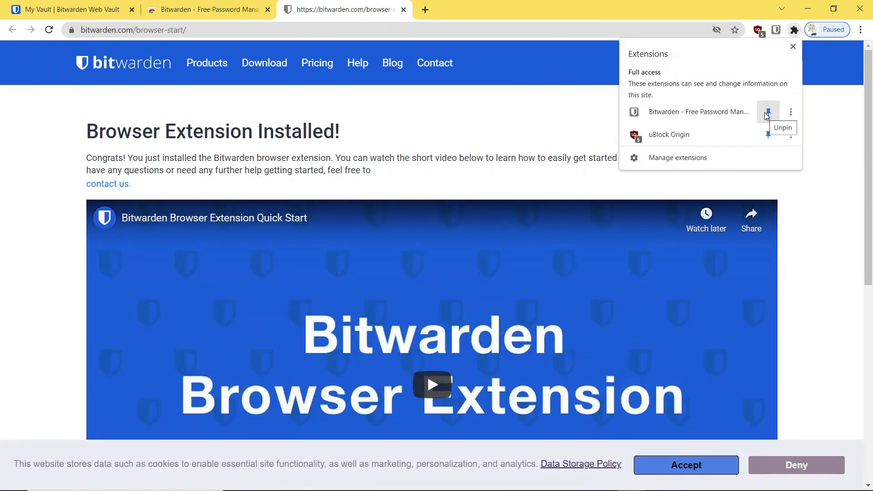
click(792, 48)
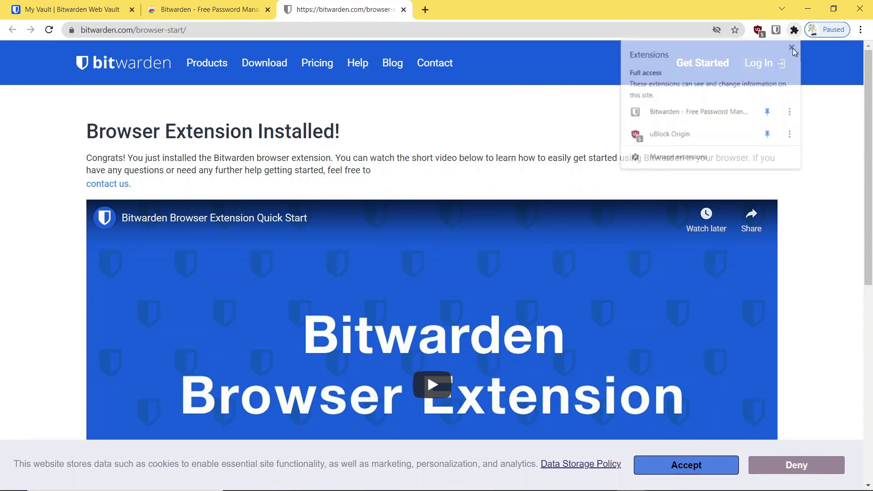
click(777, 30)
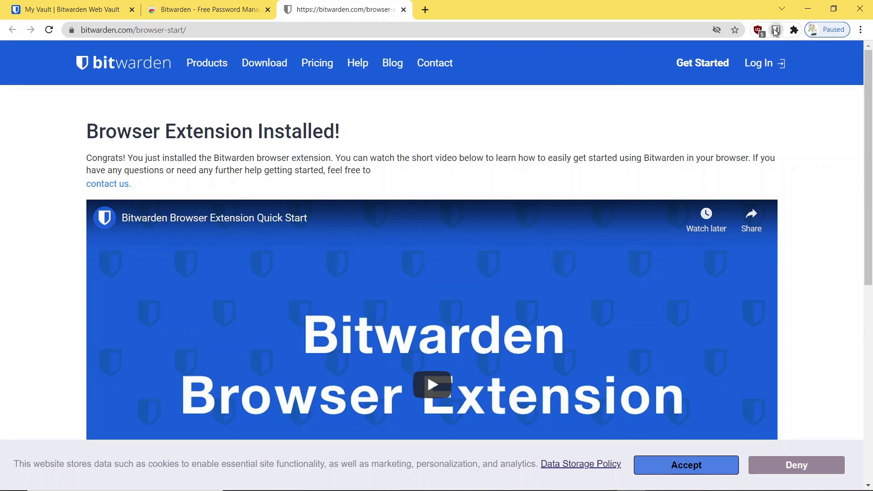
click(699, 213)
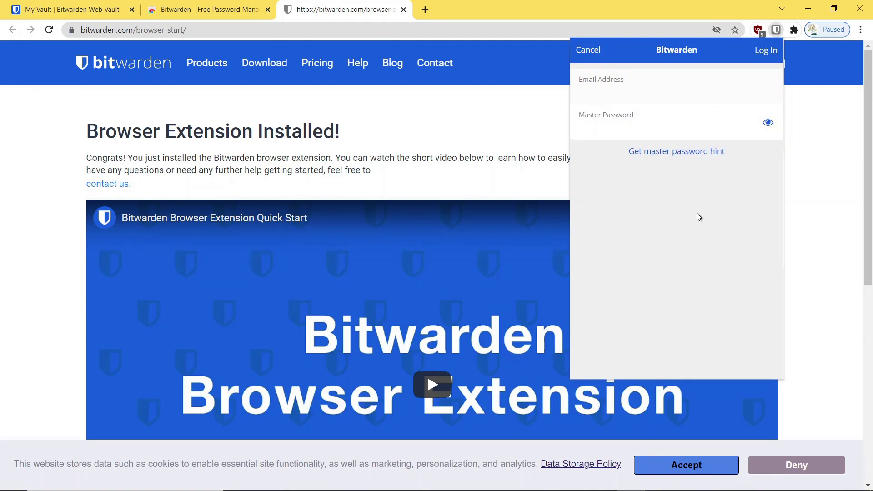
- Log in to the Bitwarden extension with the account e-mail and master password
click(587, 119)
text(**********)
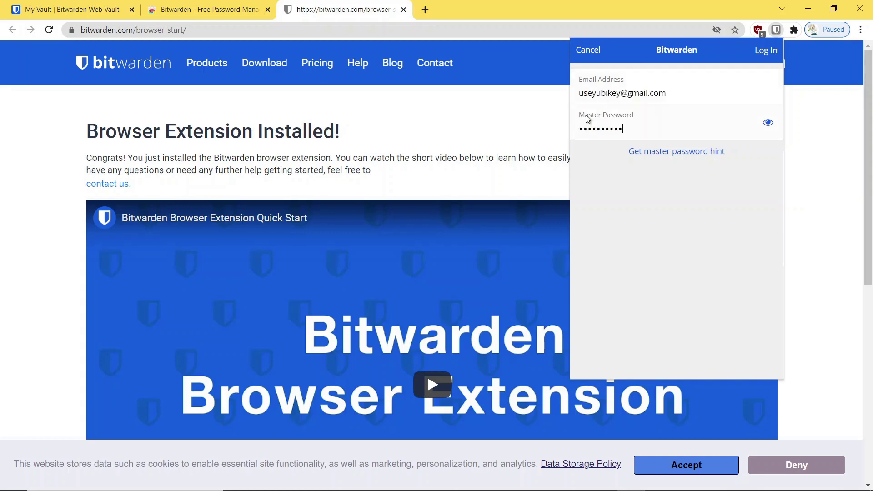
text(*)
key(Return)
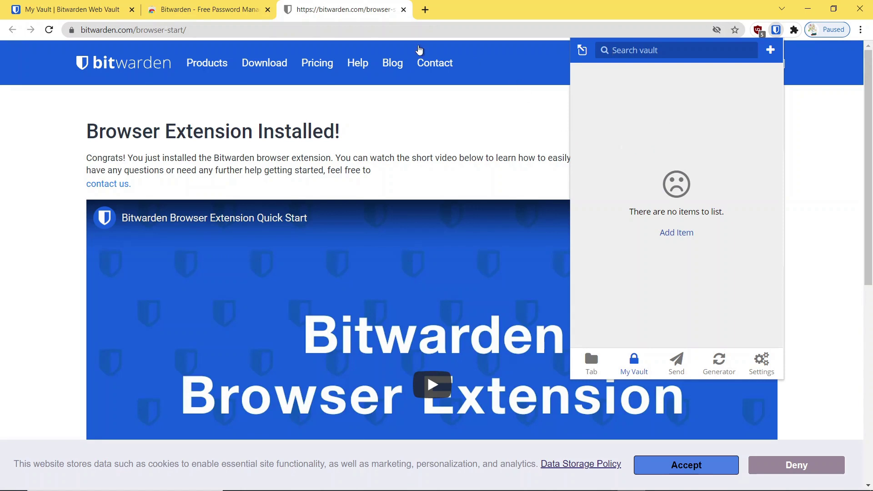
click(425, 10)
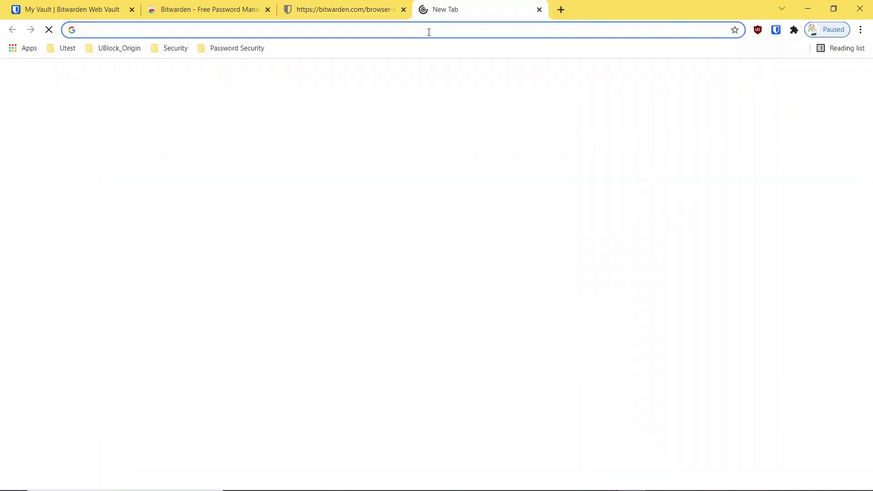
- Go to gmail.com and reach Google's sign-in page
click(429, 32)
text(g)
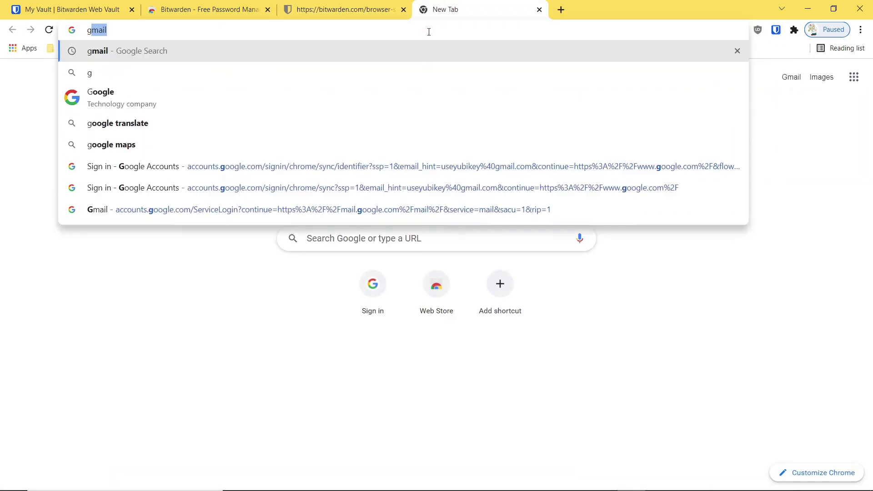
key(BackSpace)
text(a)
key(BackSpace)
text(mail)
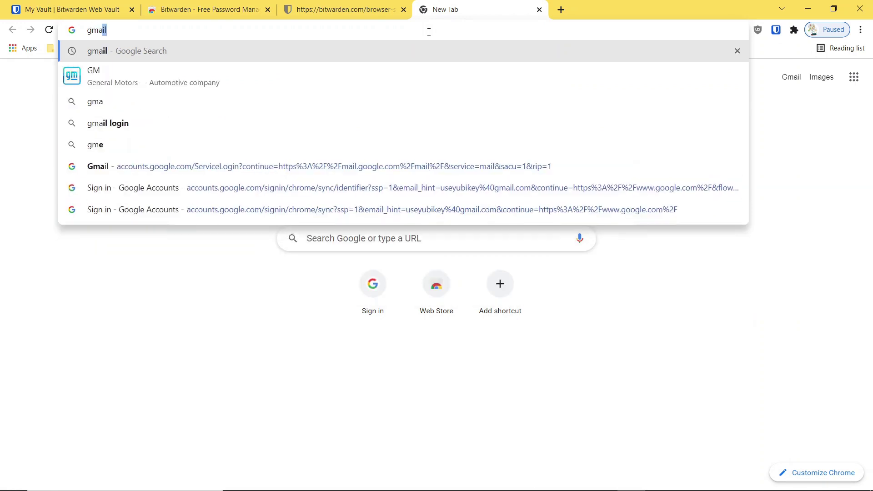
text(.com)
key(Return)
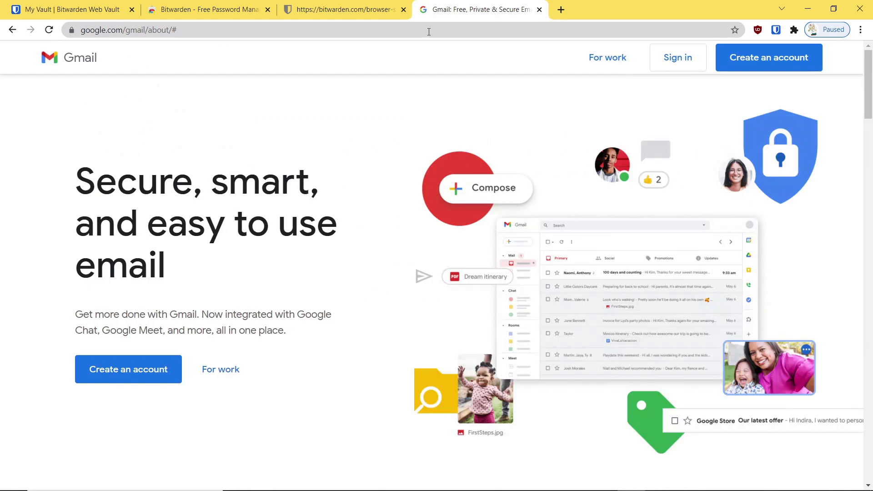
click(681, 59)
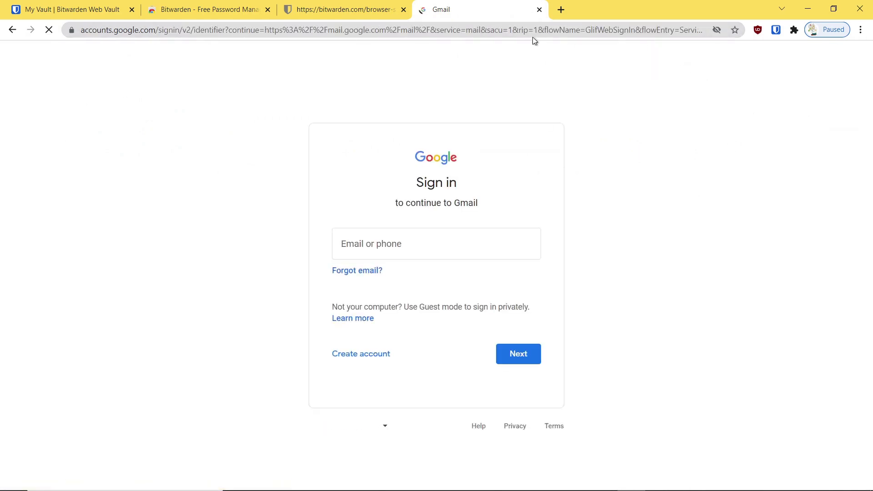
- Save a Bitwarden login for accounts.google.com with the Gmail username and password, then auto-fill it
click(776, 30)
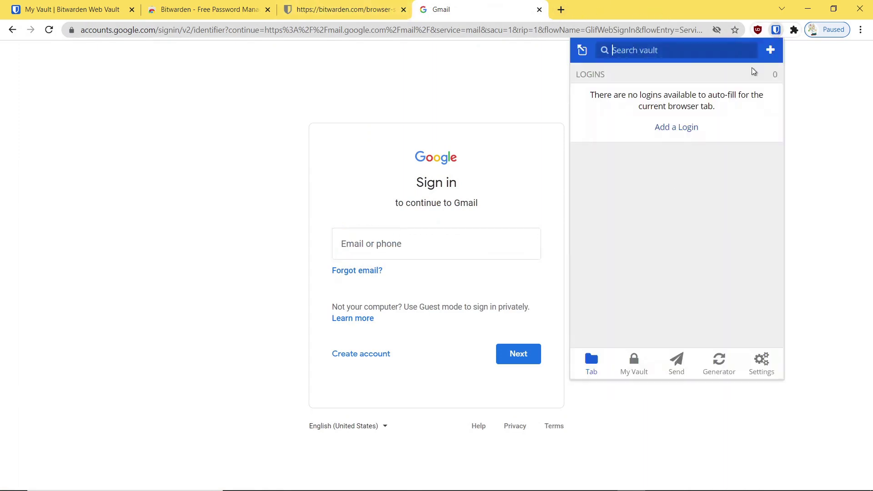
click(676, 128)
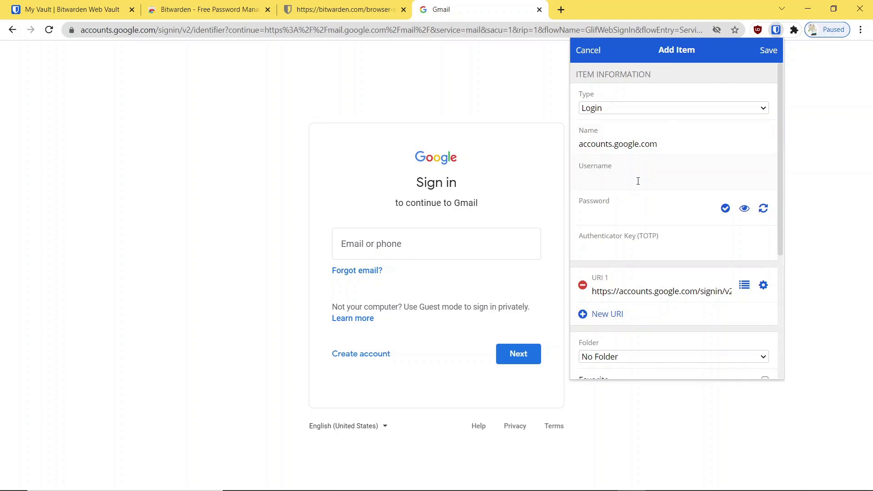
text(•••••••)
text(•••)
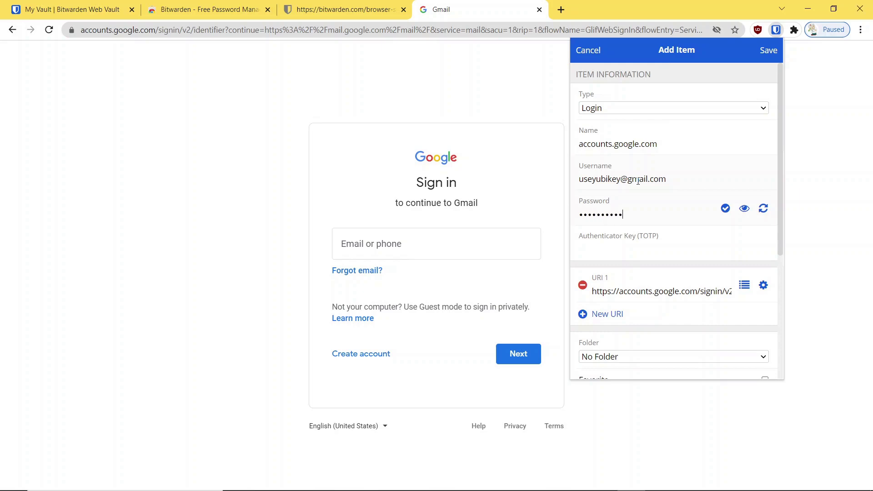
text(•)
scroll(741, 270, down, 5)
click(769, 51)
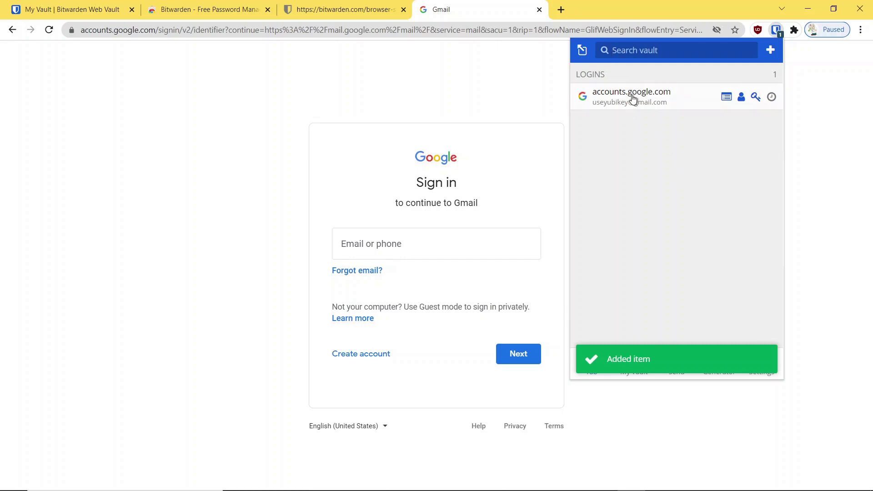
click(633, 96)
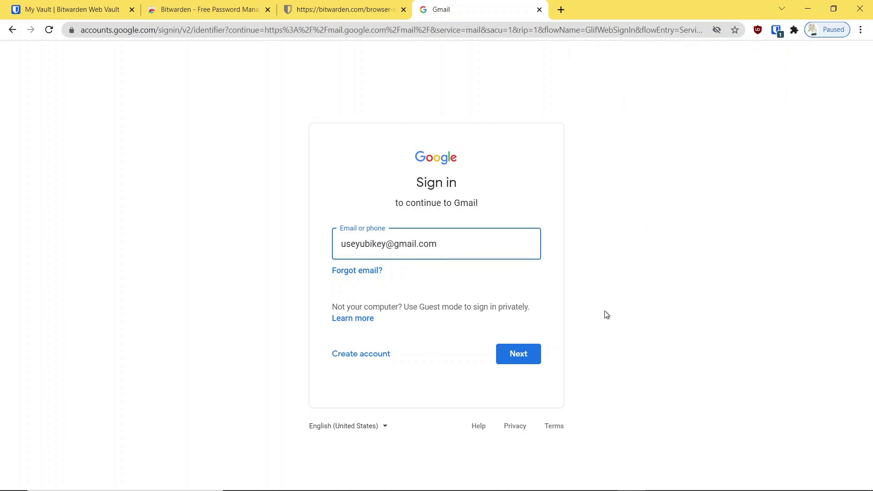
- Complete Gmail sign-in through the password and 2-Step Verification, then return to the vault tab
click(531, 357)
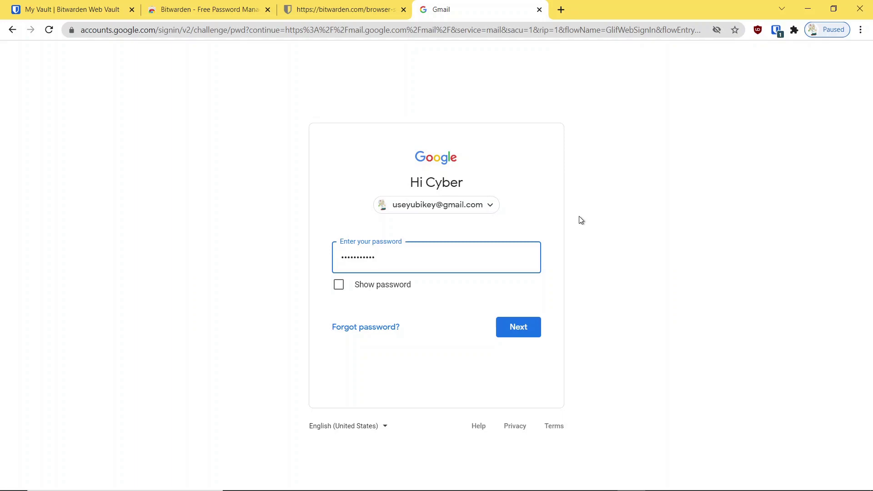
click(525, 328)
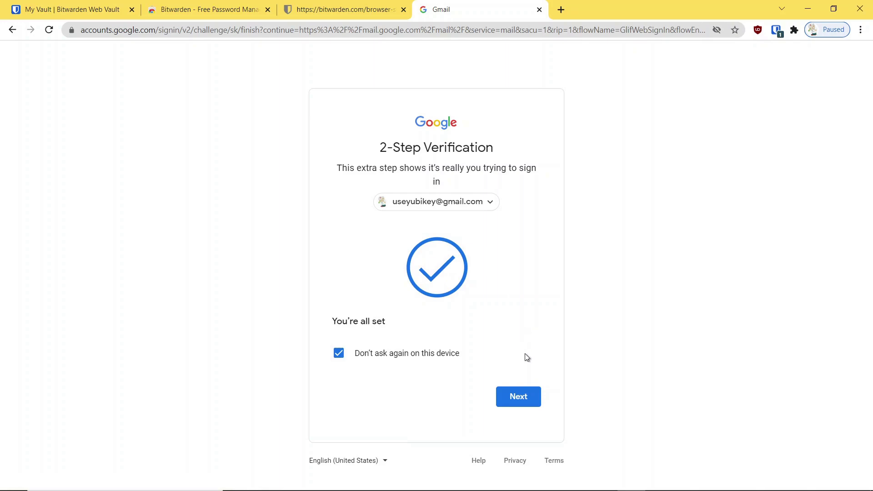
click(518, 399)
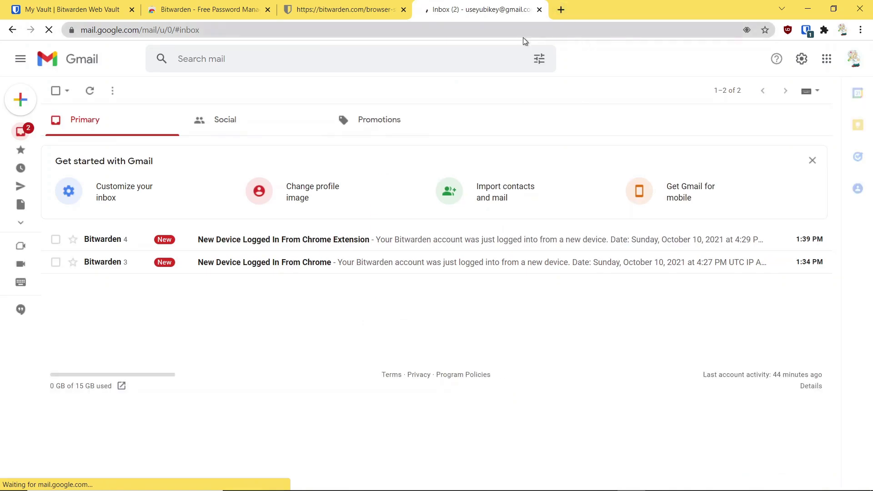
click(79, 12)
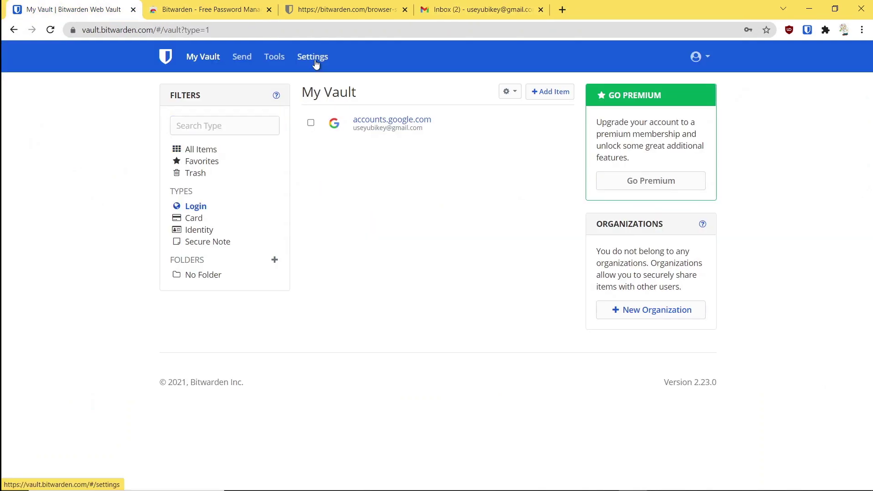
- Go to the vault's Settings and show the Two-step Login provider options
click(314, 57)
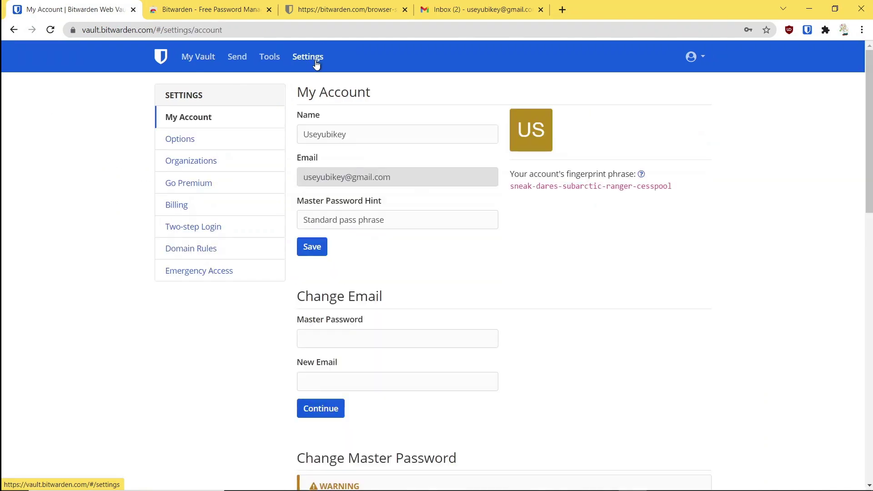
click(201, 229)
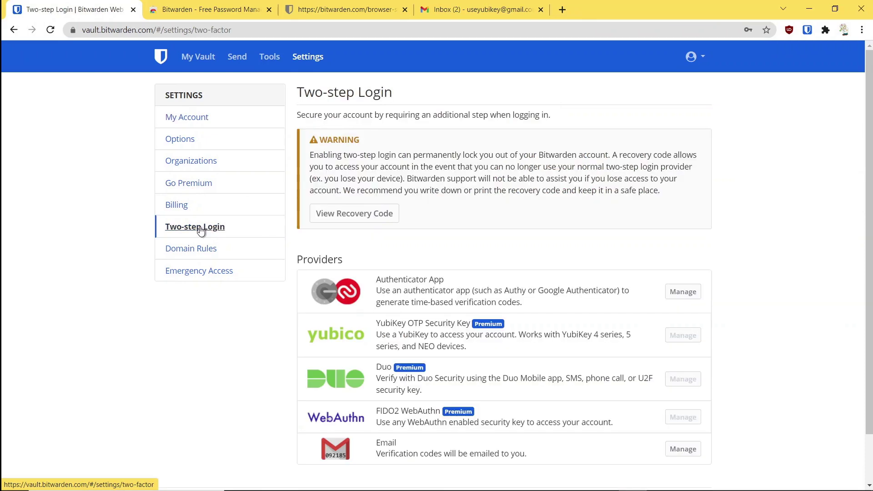
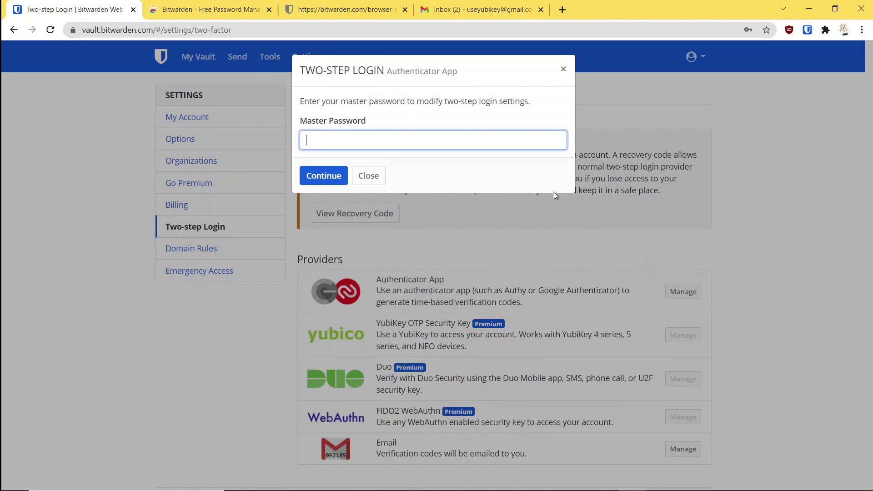
- Confirm the master password to reveal the authenticator QR code and key, then switch to Yubico Authenticator
text(••••••••••)
key(Return)
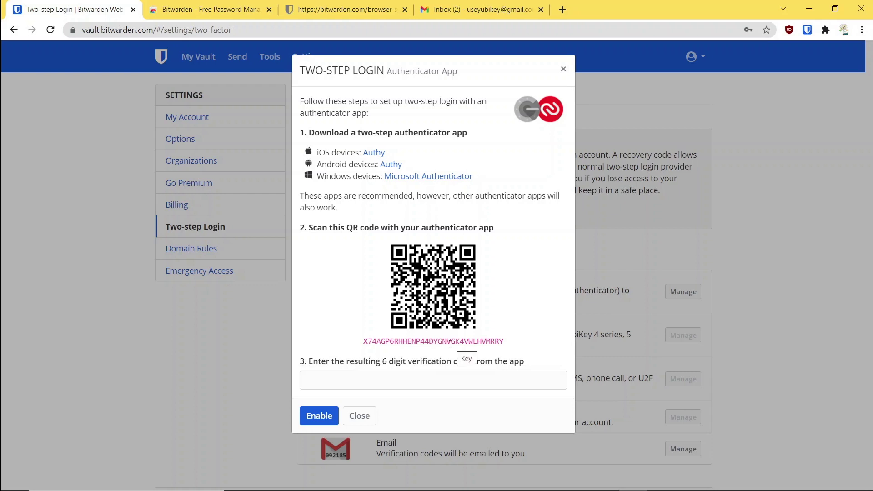
key(alt+Tab)
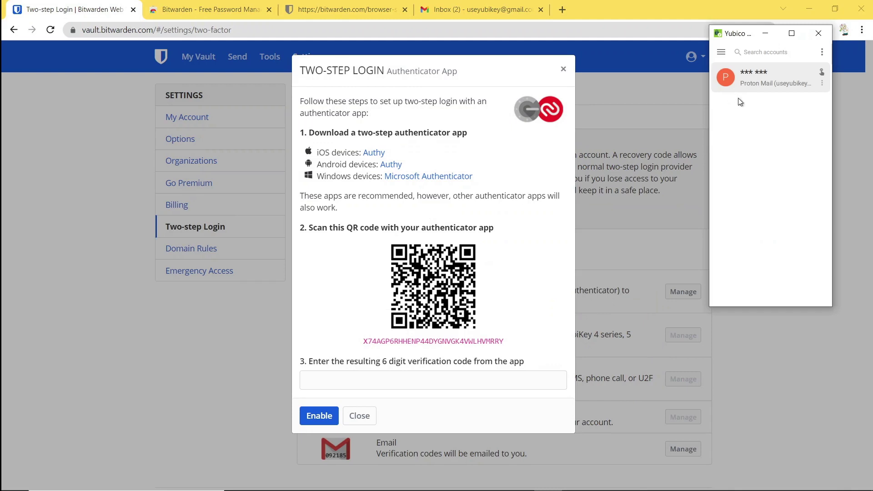
- Add a Bitwarden account in Yubico Authenticator by scanning the QR code, then copy its six-digit code
click(721, 52)
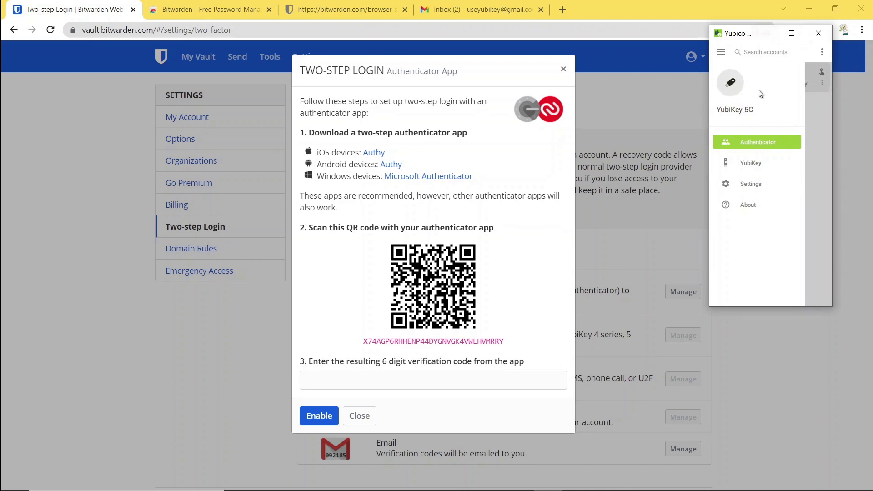
click(721, 52)
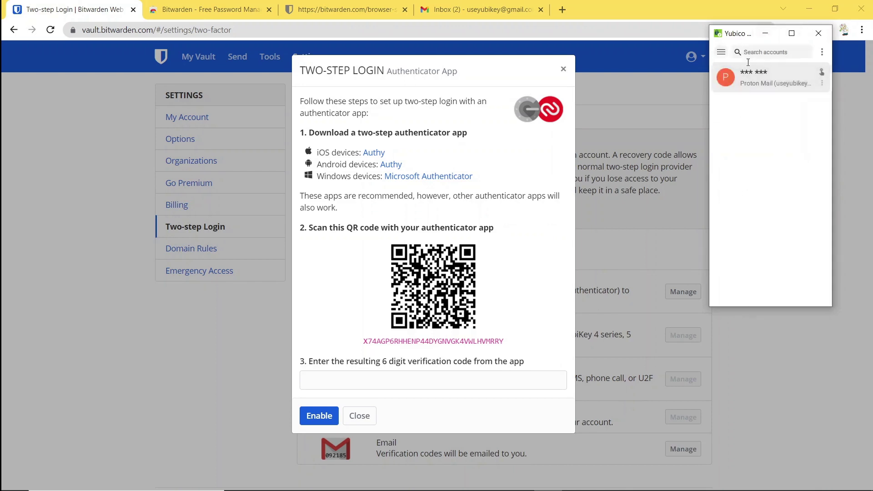
click(821, 52)
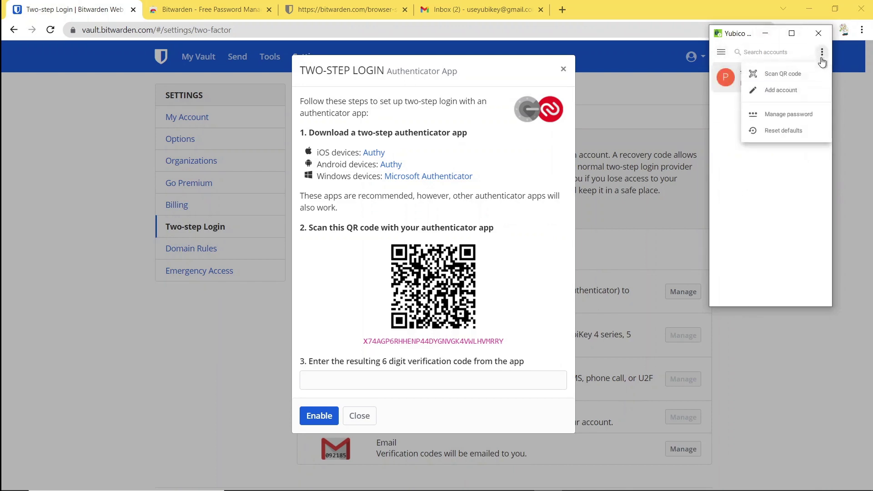
click(782, 74)
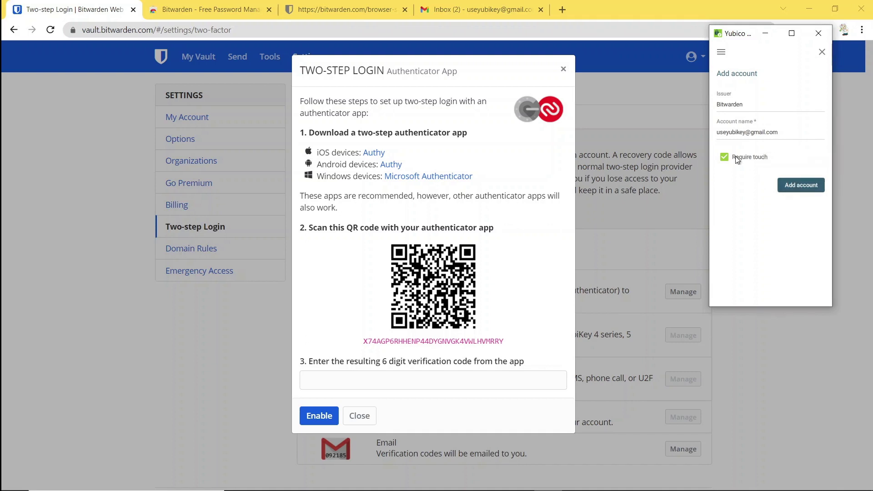
click(791, 189)
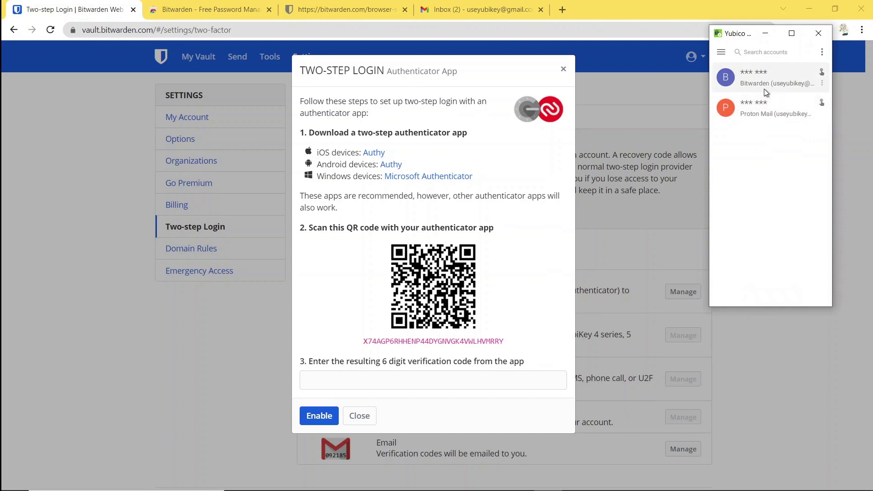
double_click(750, 86)
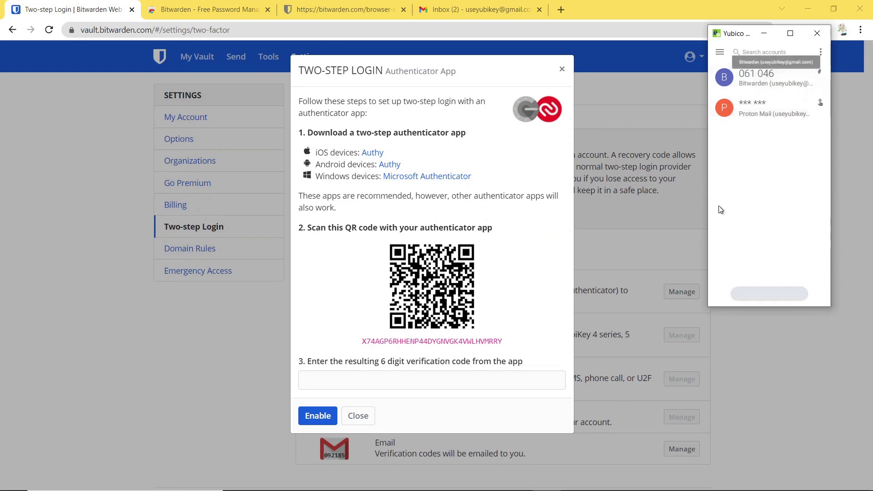
click(359, 381)
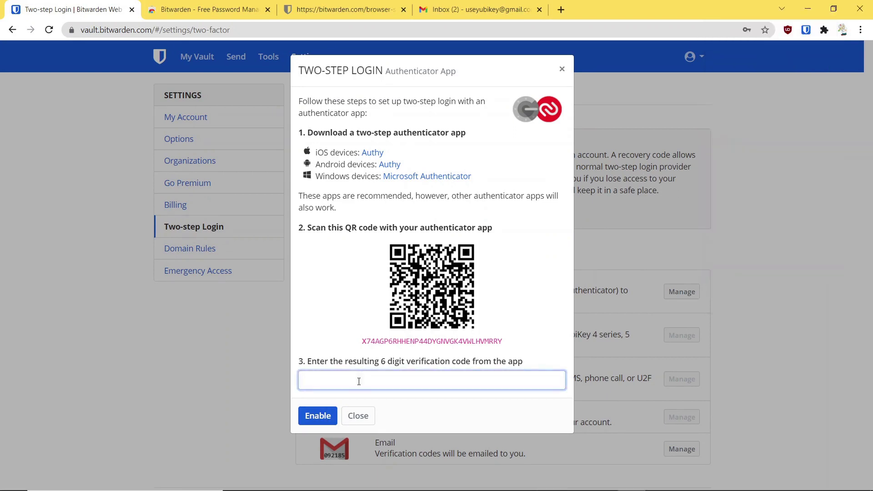
- Paste the verification code, enable the Authenticator App provider, and close the setup dialog
key(ctrl+v)
click(318, 415)
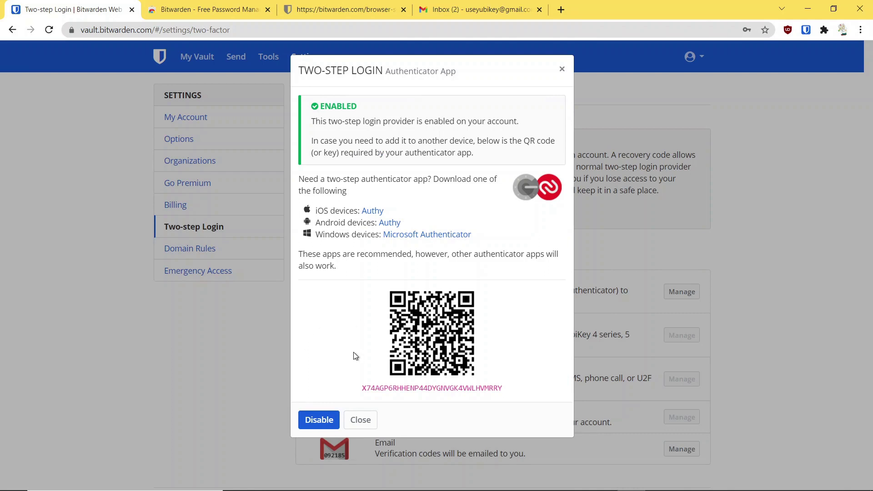
click(562, 70)
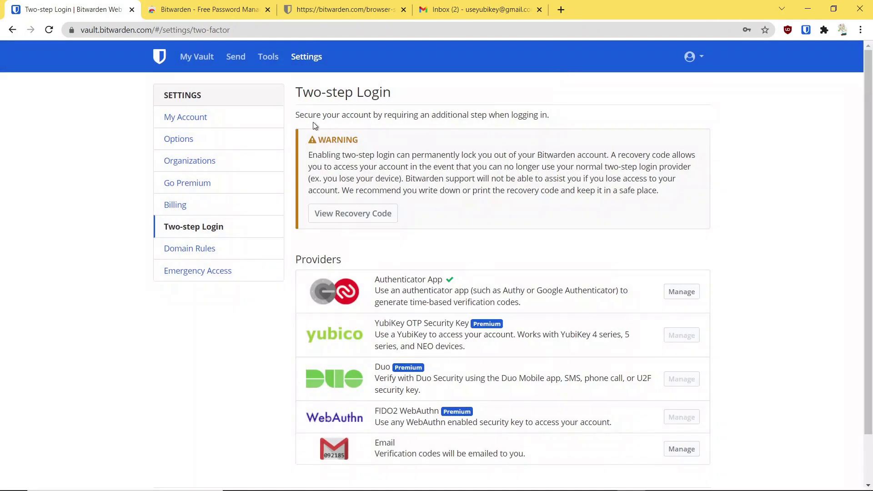
- Log out of the Bitwarden browser extension from its settings and close the pop-out window
click(805, 31)
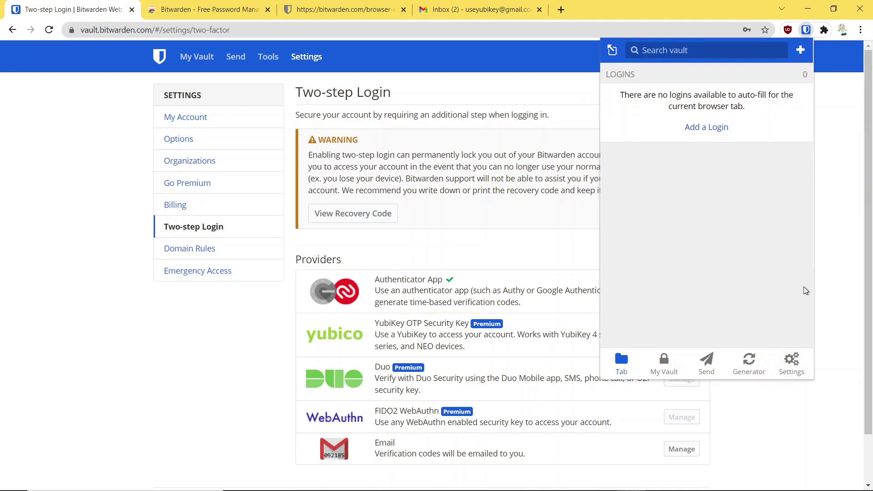
click(792, 361)
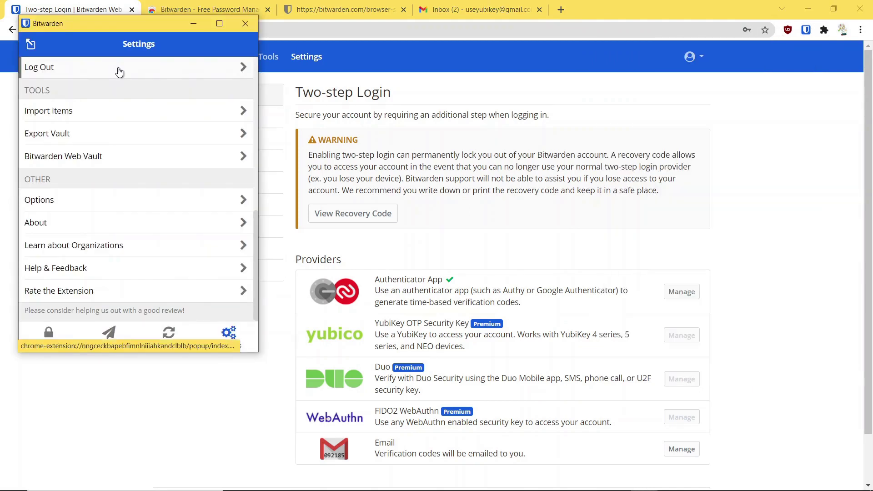
click(119, 69)
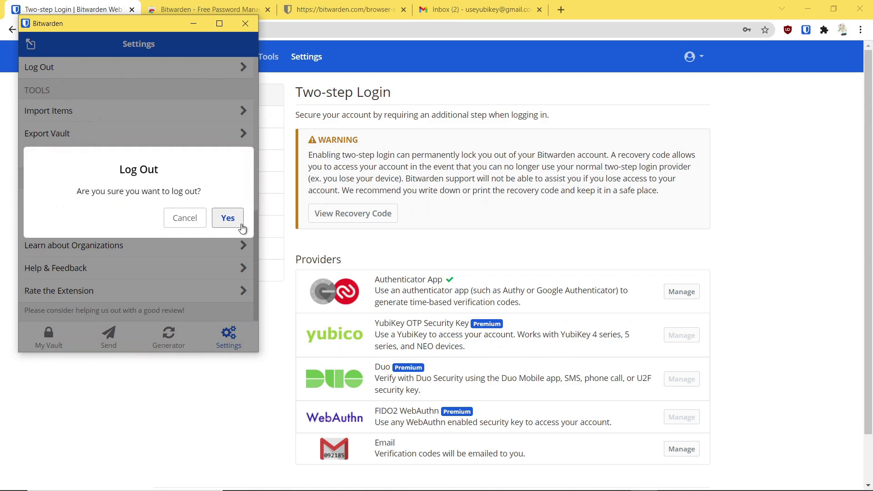
click(232, 221)
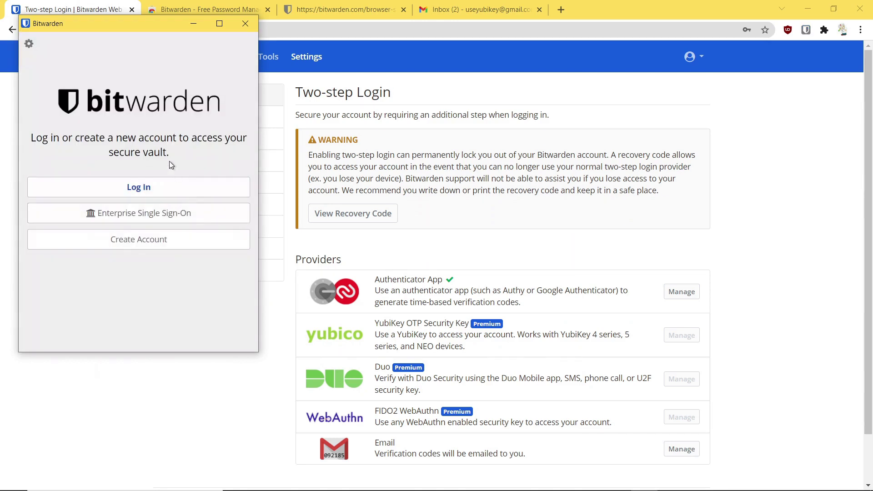
click(247, 26)
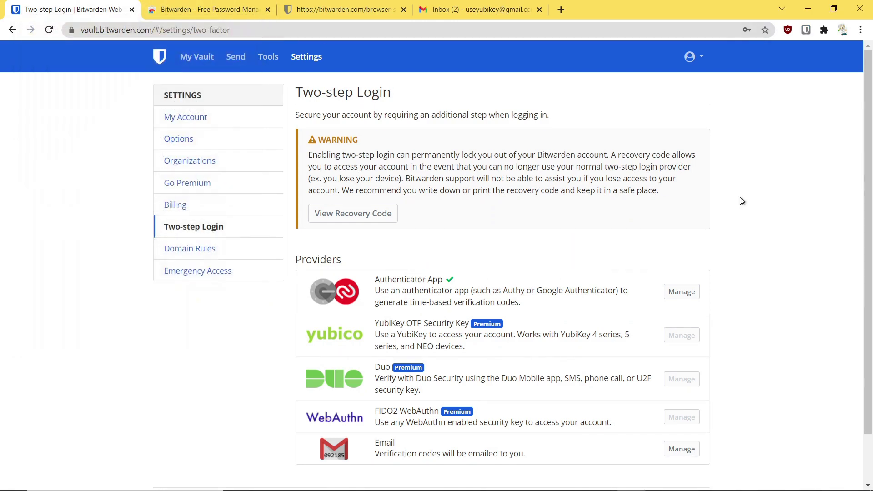
- Start logging back in to the Bitwarden extension and submit the master password
click(804, 31)
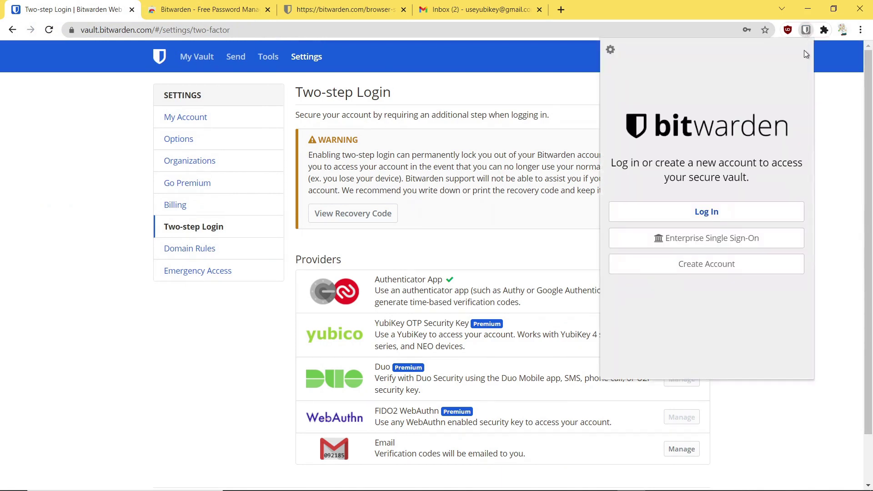
click(711, 212)
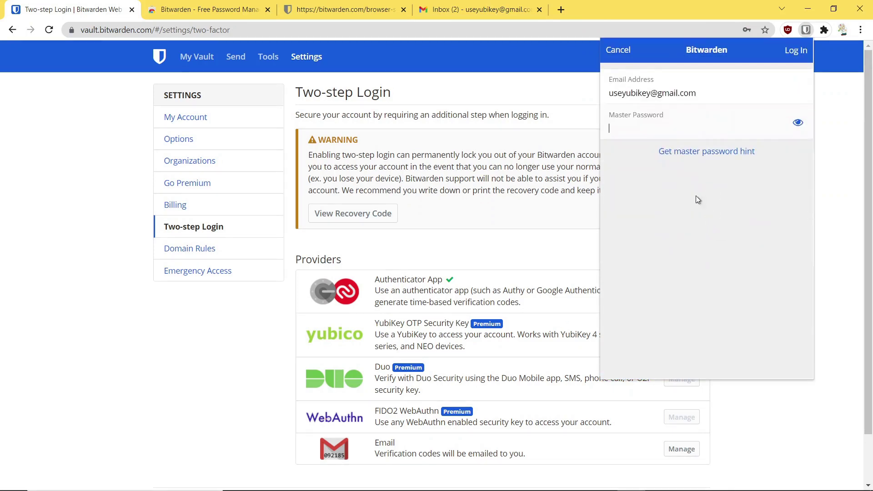
text(••••••••••••)
key(Return)
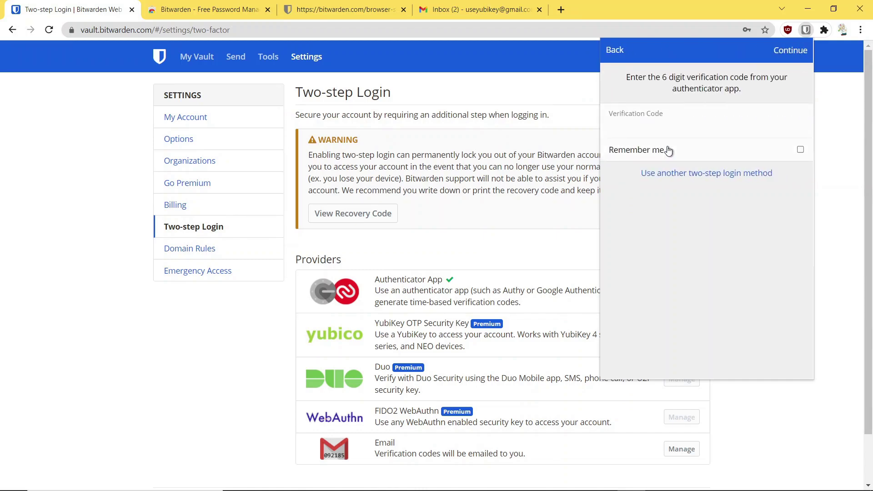
- Copy a fresh Bitwarden code from Yubico Authenticator, paste it into the verification field, and submit
mouse_move(656, 487)
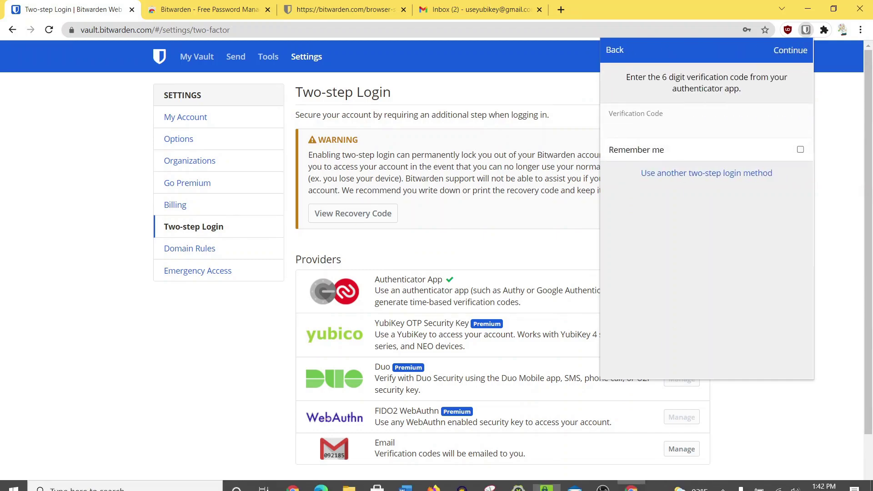
click(551, 482)
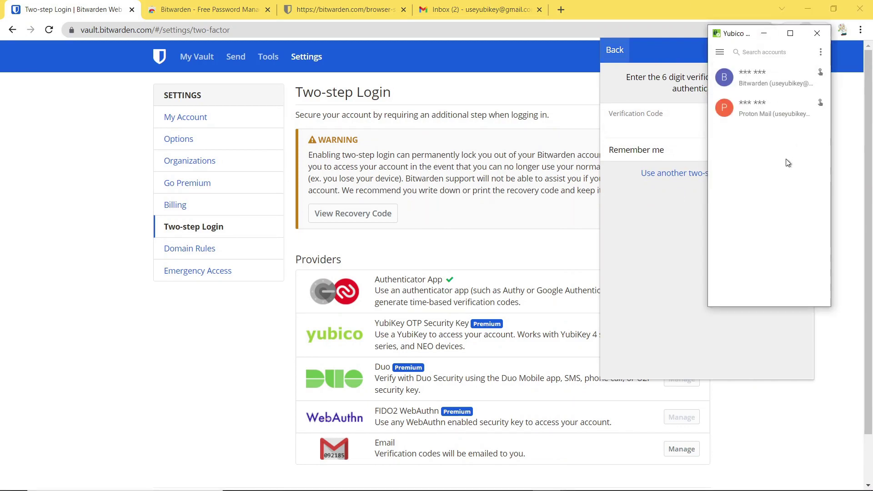
double_click(769, 81)
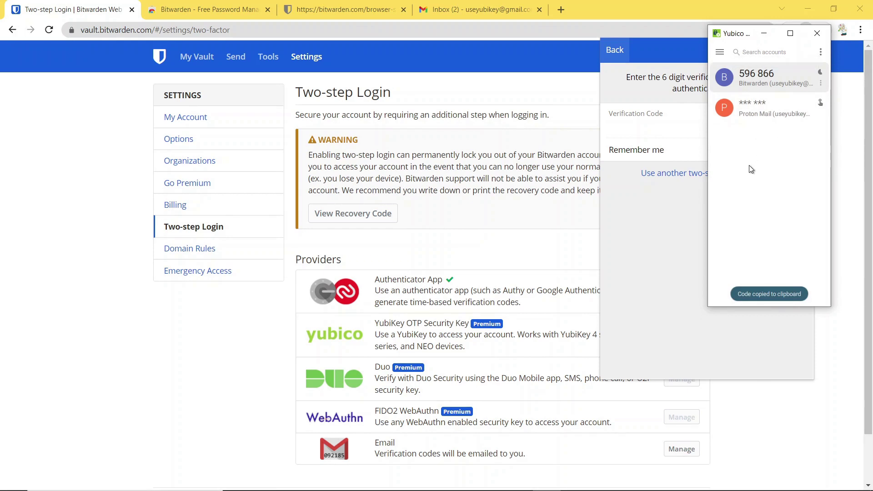
right_click(657, 127)
click(682, 214)
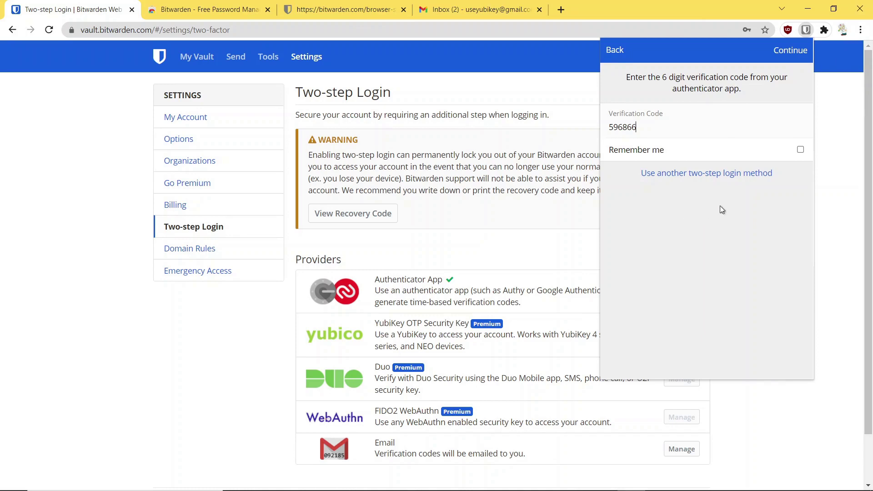
key(Return)
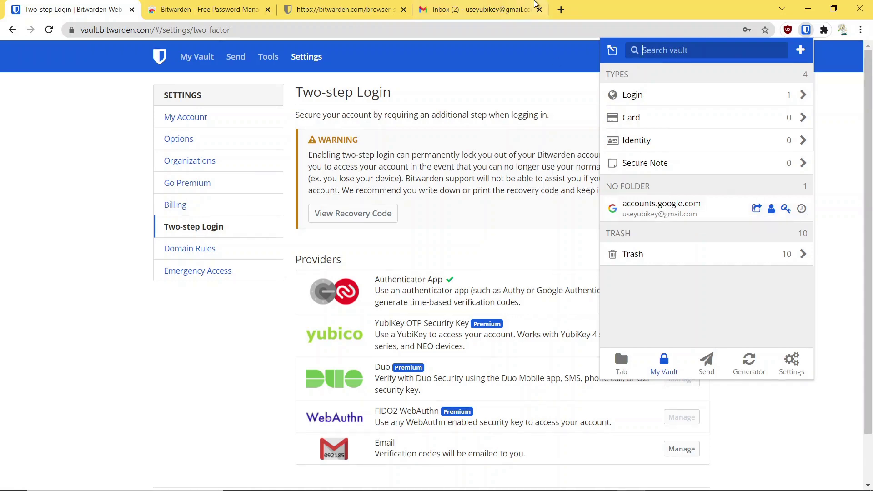
click(487, 10)
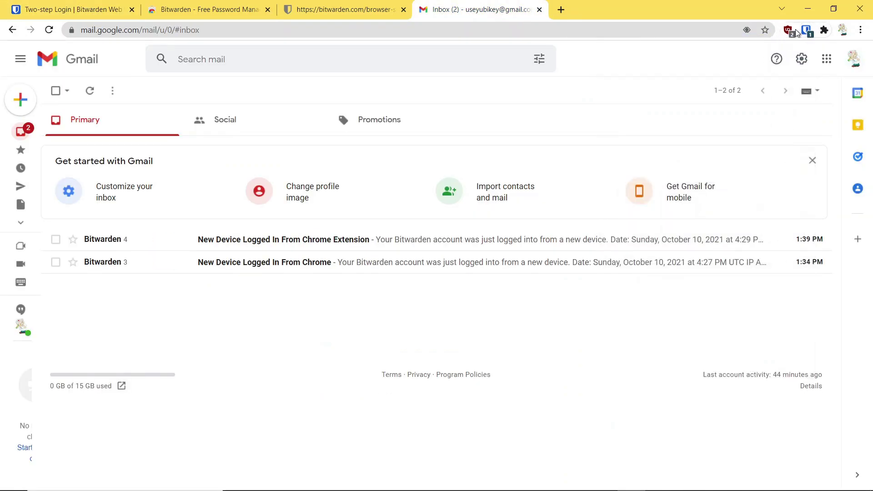
click(842, 30)
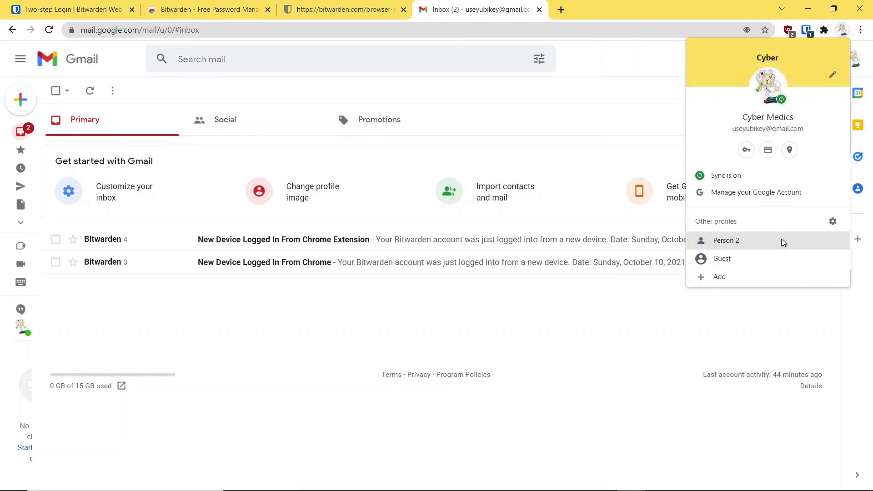
click(780, 312)
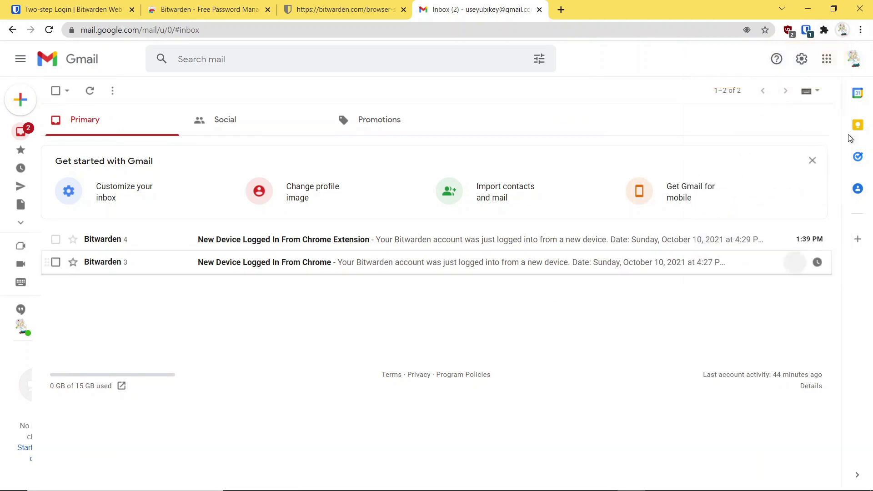
click(854, 60)
click(778, 251)
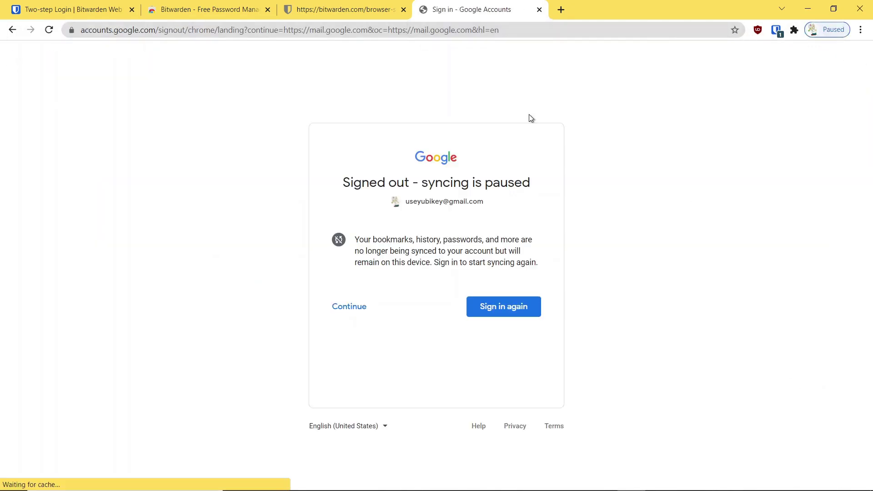
click(354, 314)
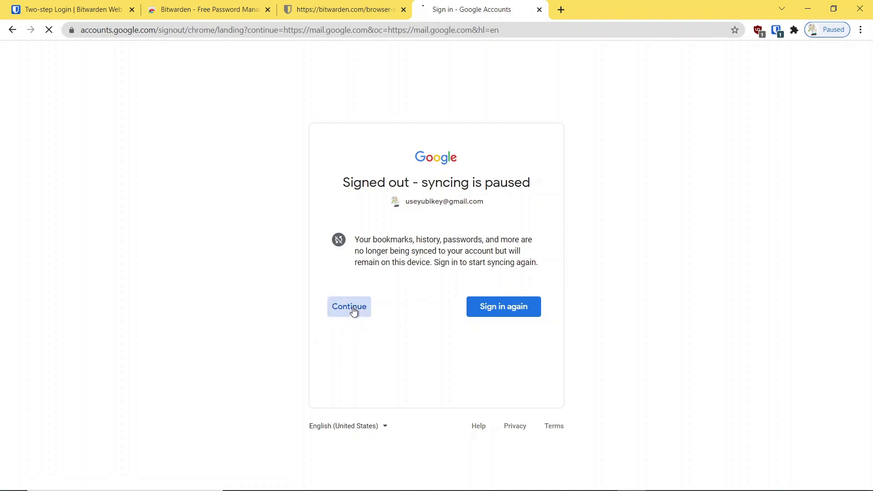
- Log in to the Bitwarden extension with the master password
click(776, 31)
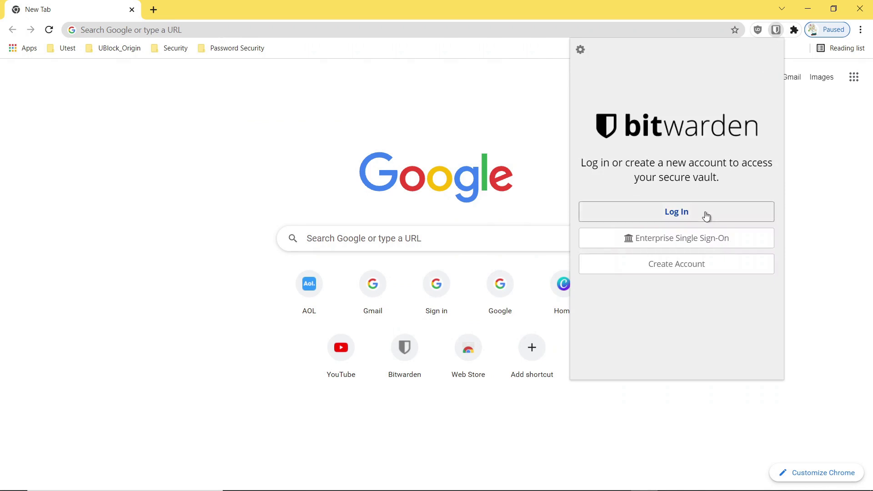
click(707, 216)
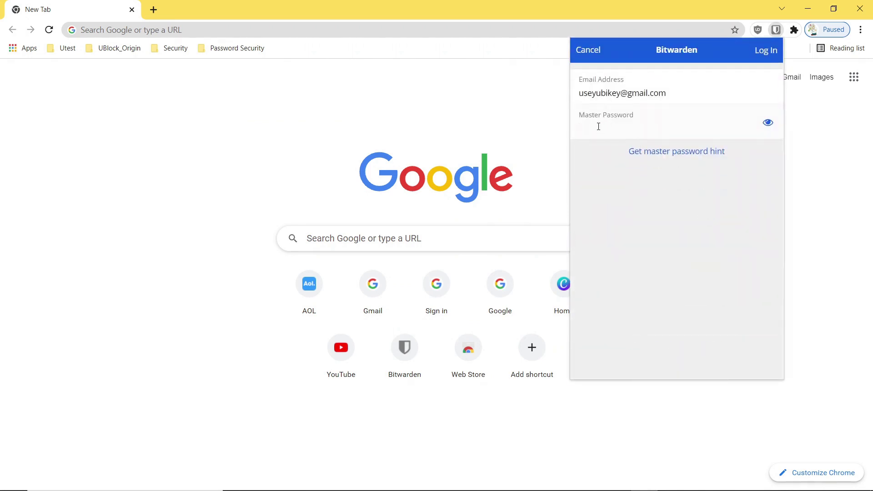
text(••••••••••••)
click(759, 53)
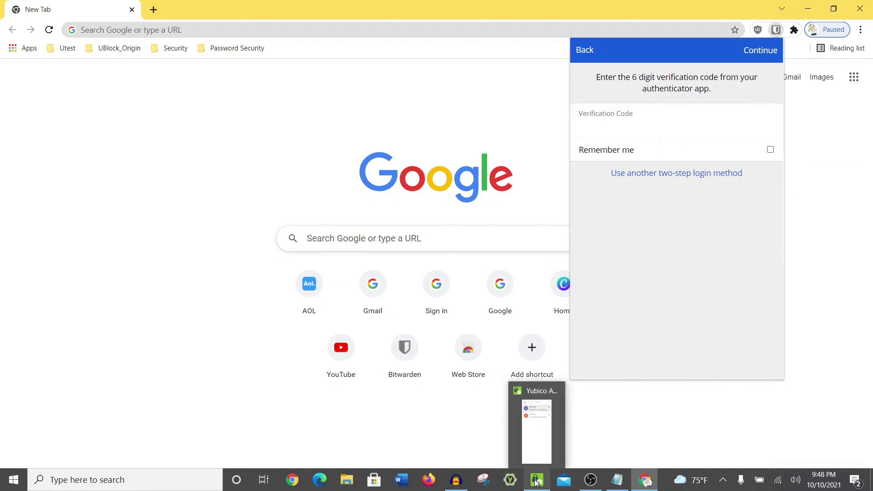
- Copy a fresh code from Yubico Authenticator and paste it to unlock the vault
click(536, 480)
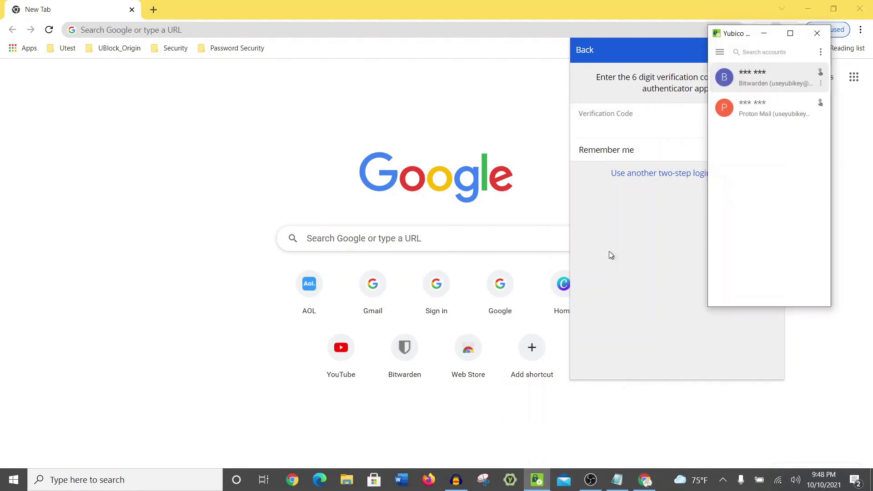
click(768, 84)
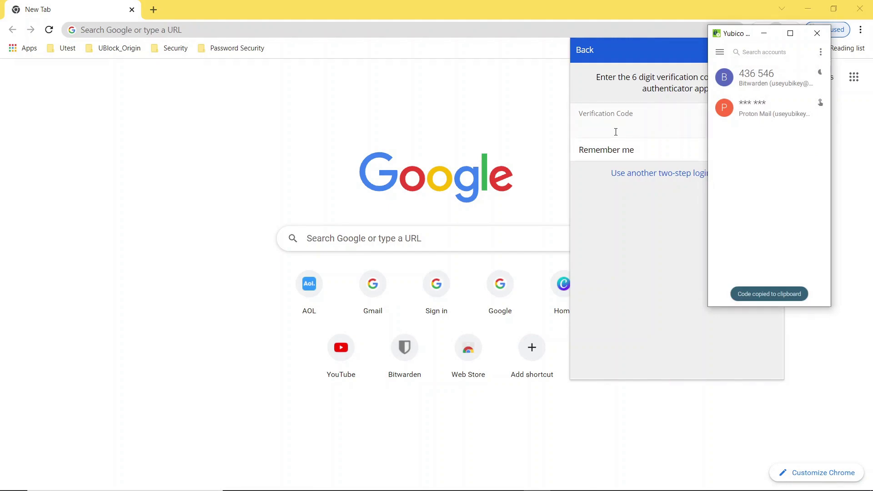
click(588, 128)
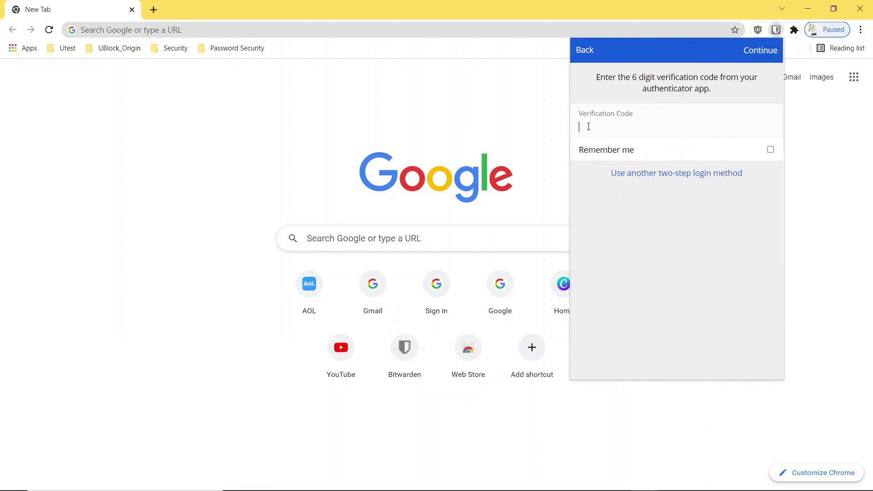
right_click(586, 127)
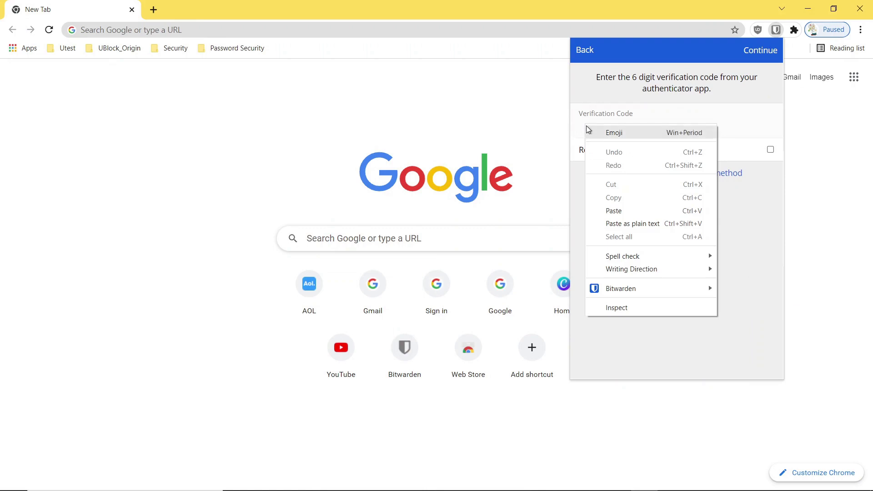
click(618, 213)
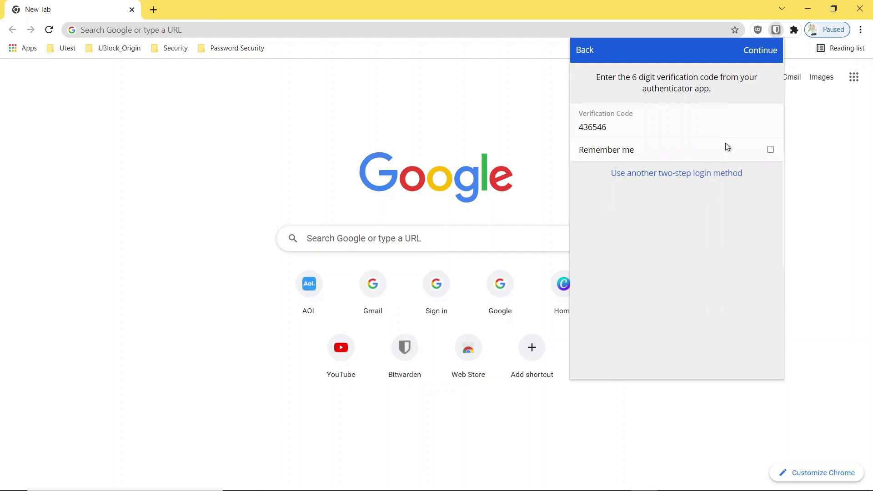
click(752, 53)
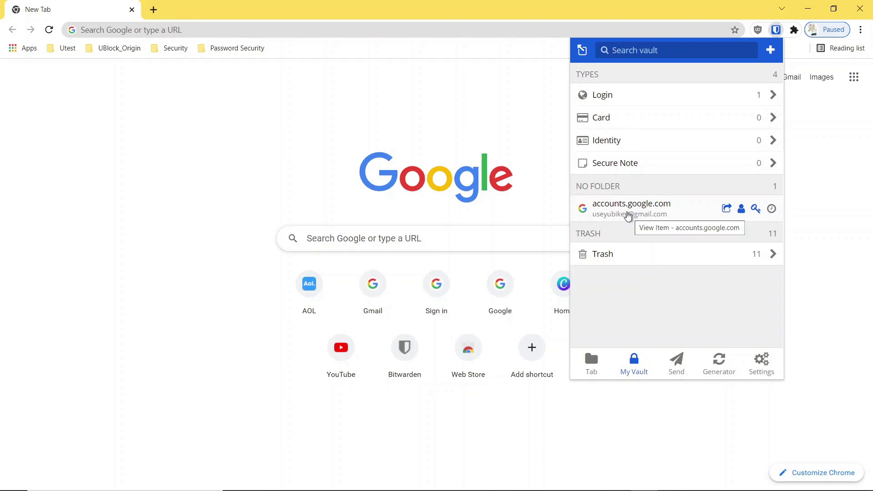
- Open the accounts.google.com login and sign in with the Bitwarden-autofilled email and password
double_click(627, 216)
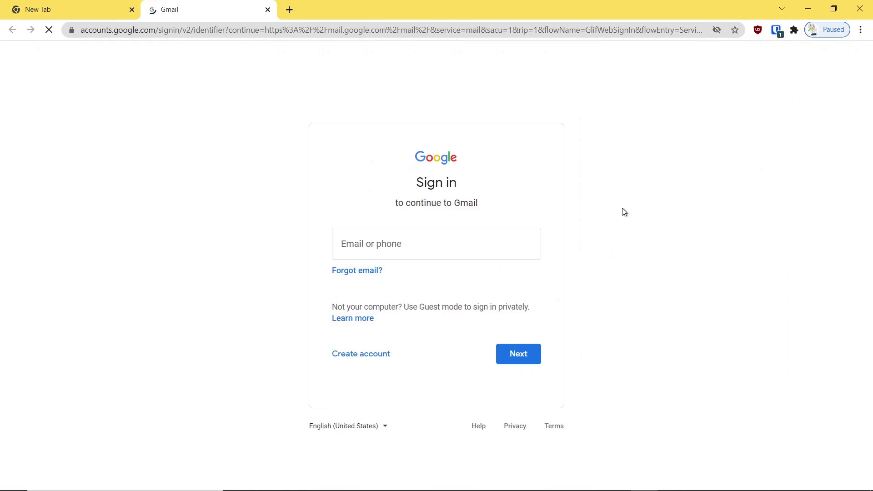
click(778, 35)
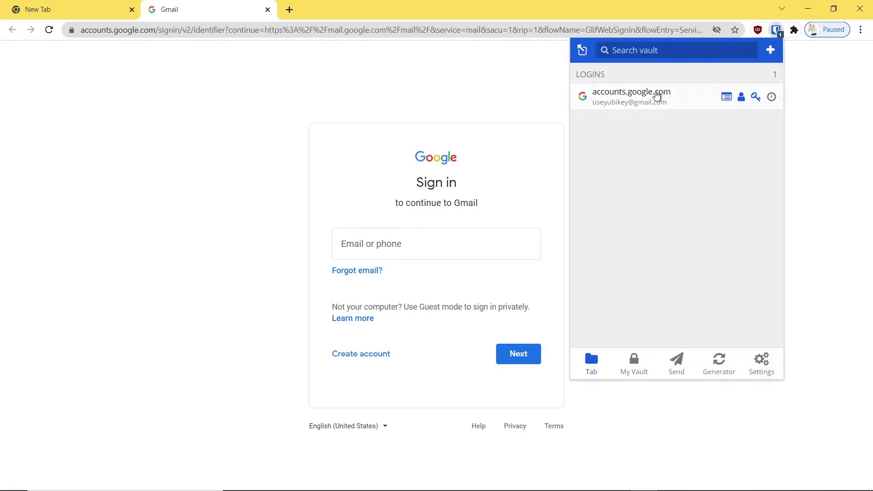
click(655, 95)
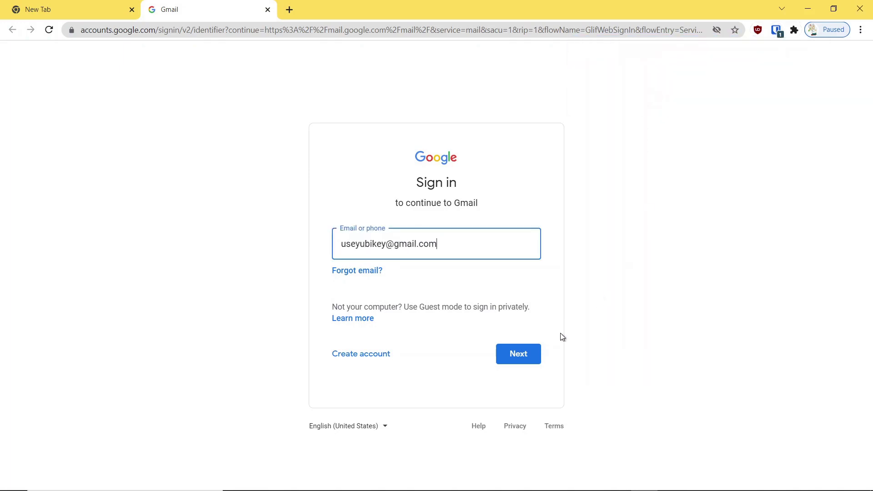
click(518, 354)
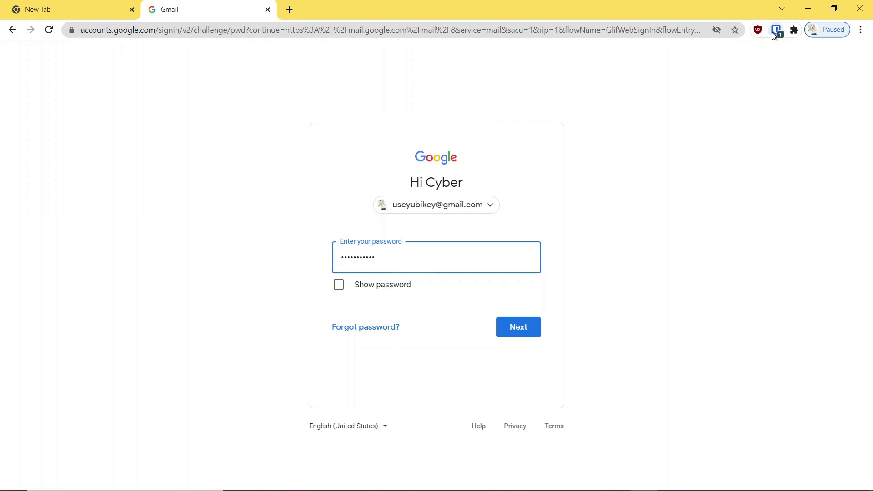
click(520, 326)
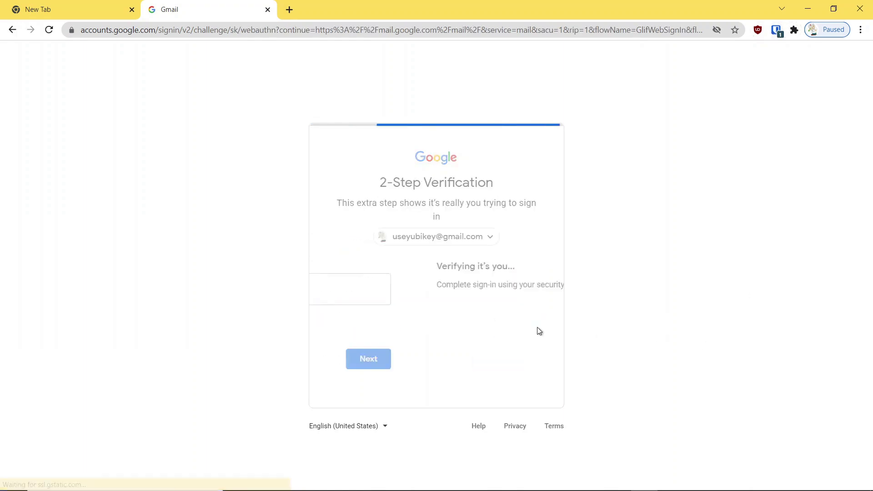